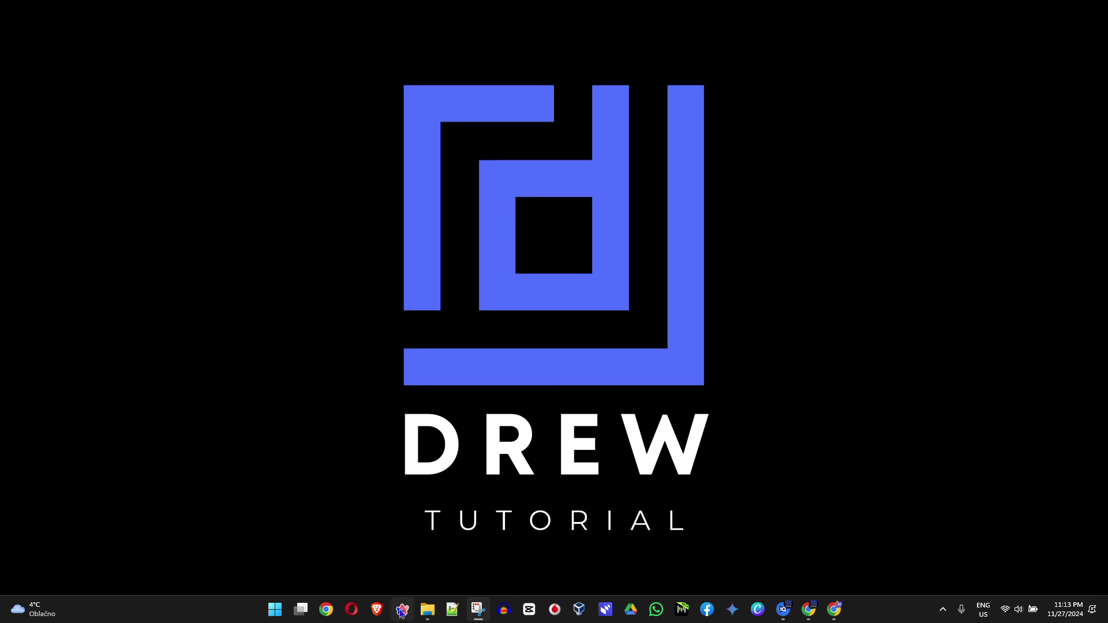
Step: Open File Explorer on the Downloads folder that holds dmmy text.png
left_click(427, 609)
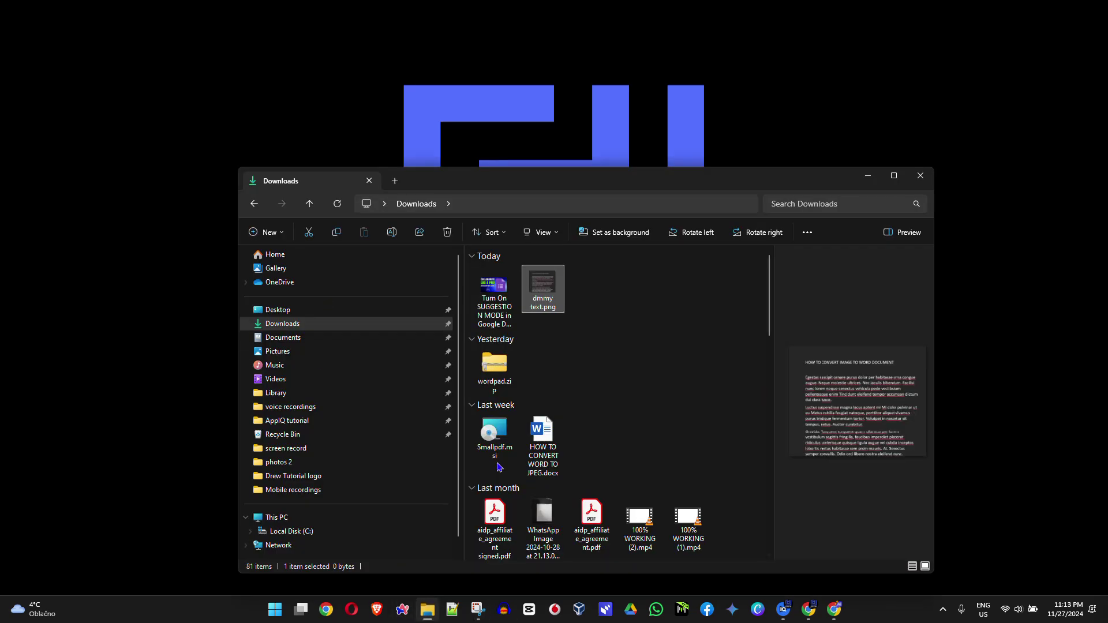
Step: View dmmy text.png in Photos, then close Photos and the Downloads window
double_click(532, 288)
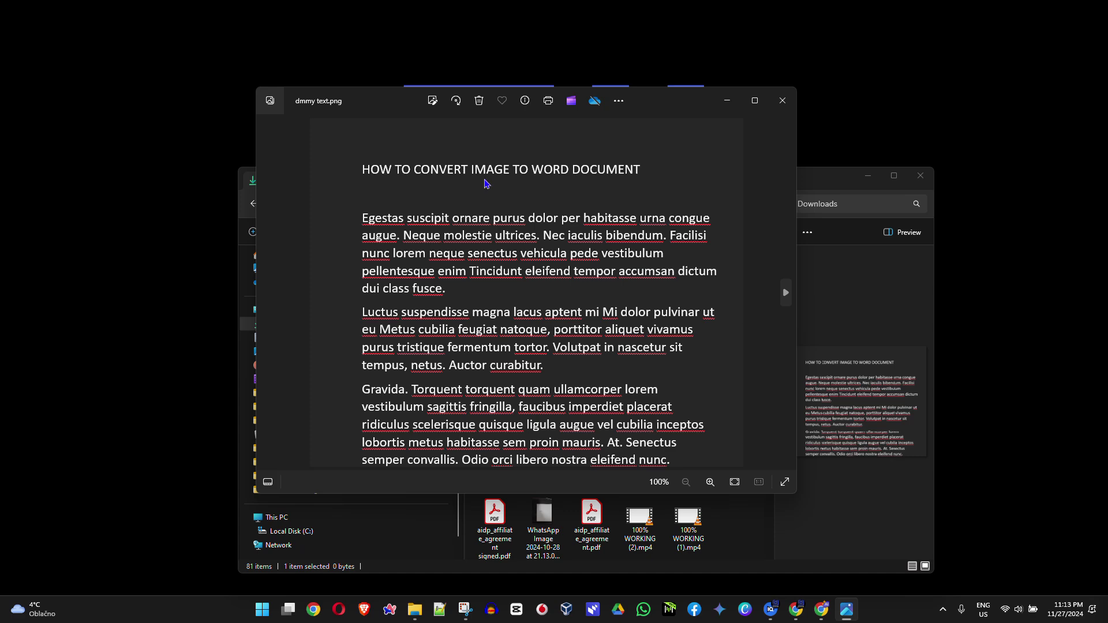
left_click_drag(687, 101, 774, 87)
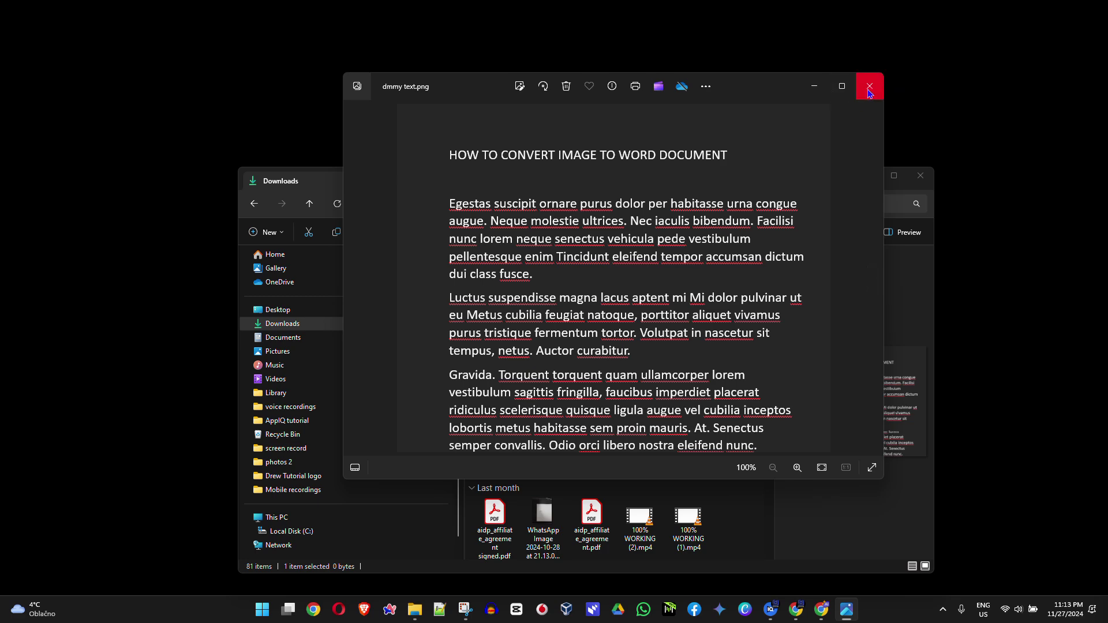
left_click(869, 87)
left_click(921, 175)
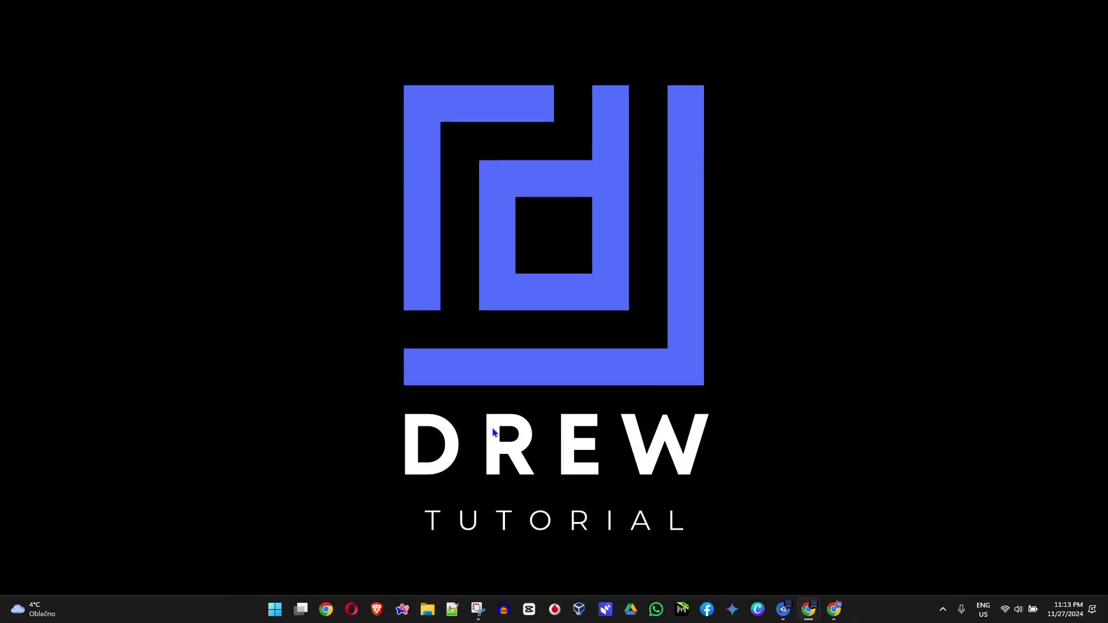
Step: Search 'wop' from Start and launch Word with a new blank document
left_click(276, 611)
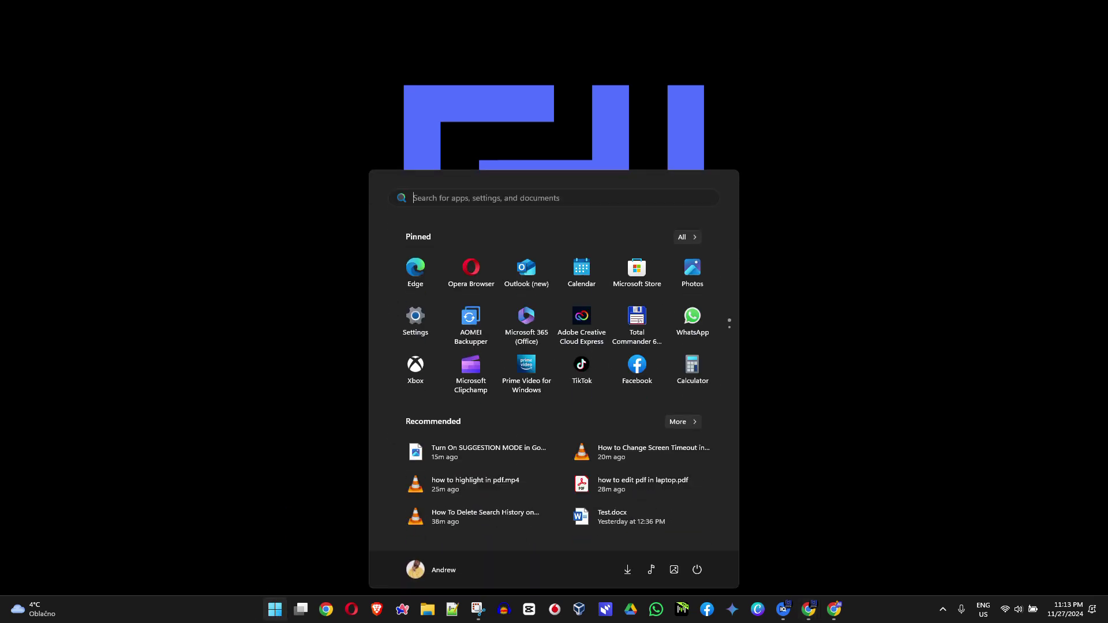
type("wop")
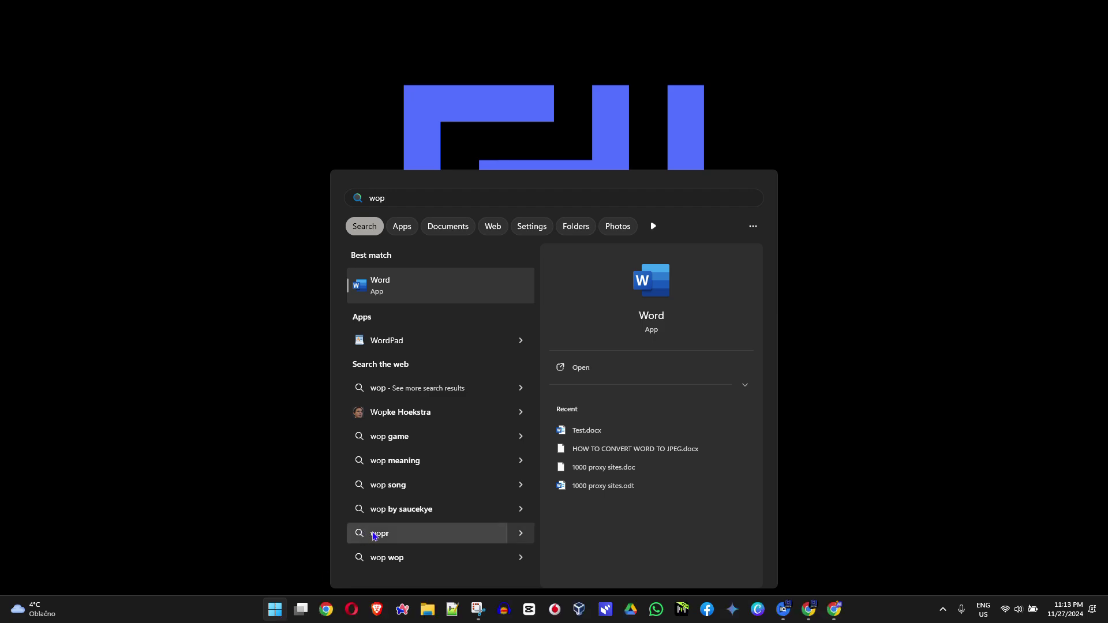
left_click(419, 283)
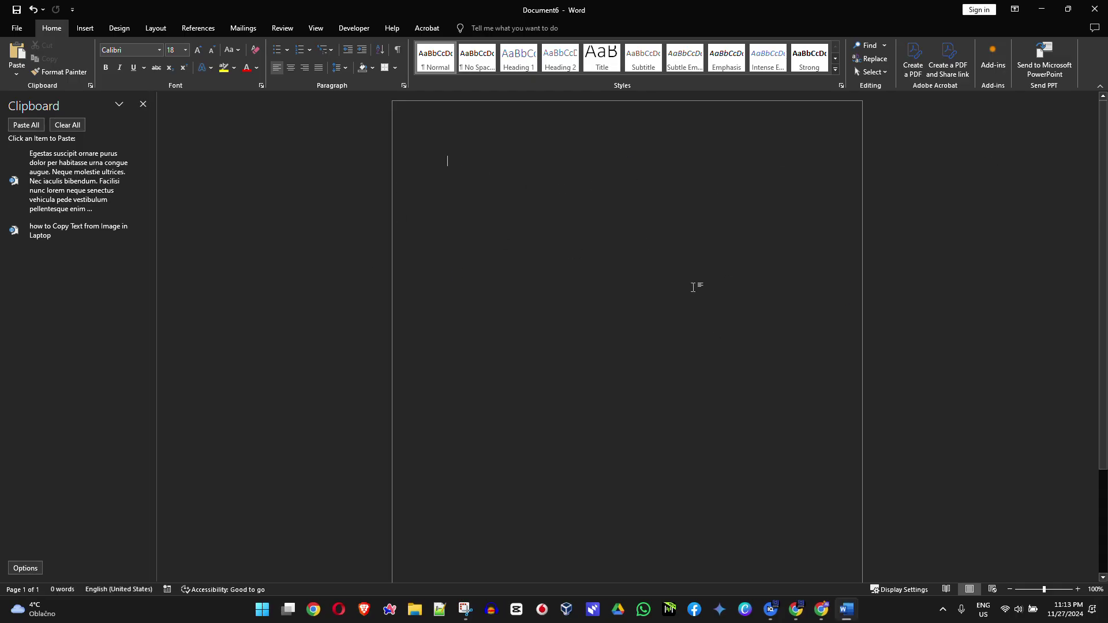
Step: Close the Clipboard pane and insert dmmy text.png from Downloads onto the blank page
left_click(379, 189)
left_click(143, 104)
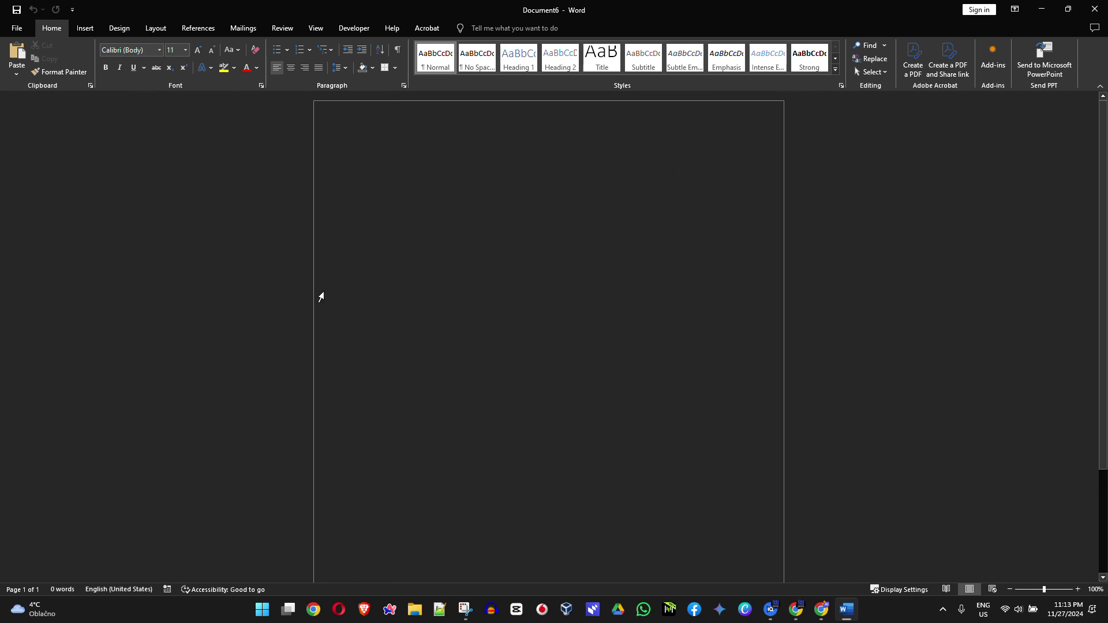
left_click(85, 28)
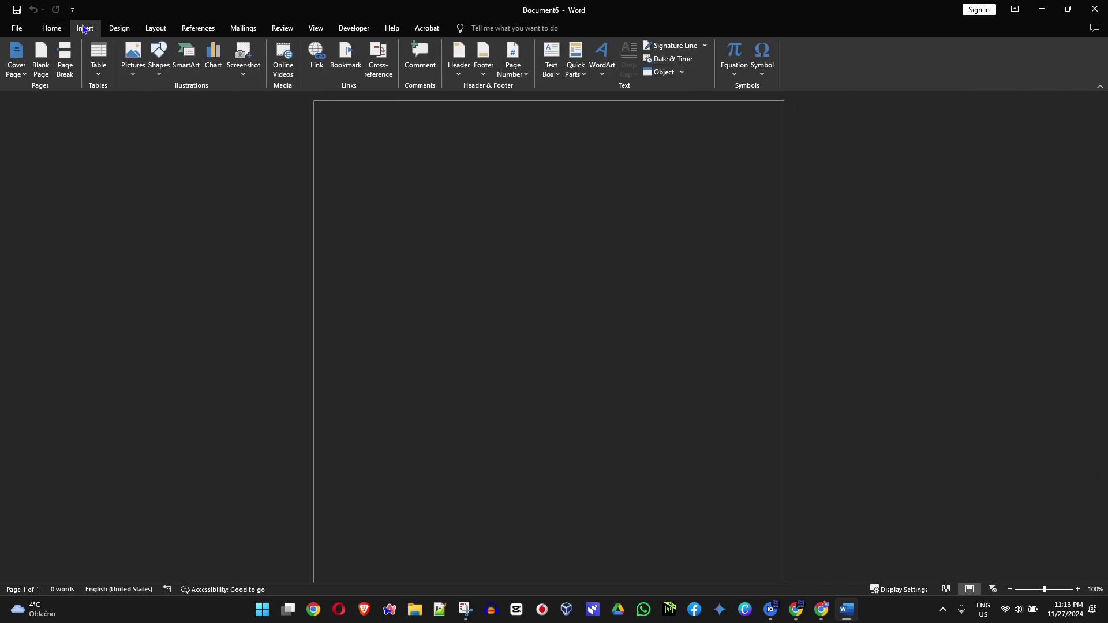
left_click(134, 78)
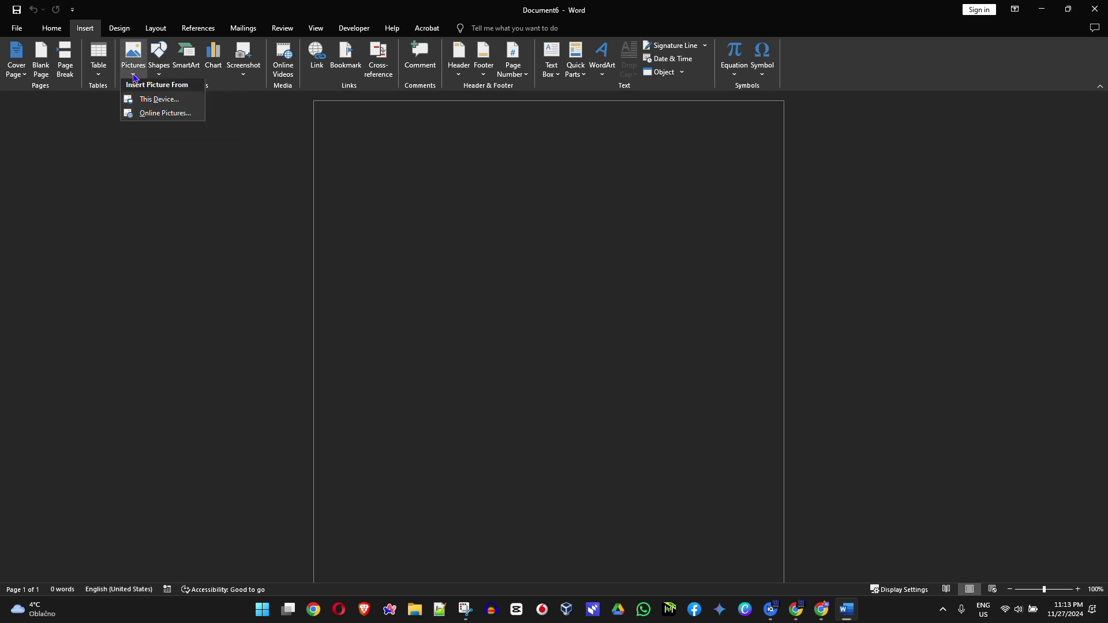
left_click(157, 101)
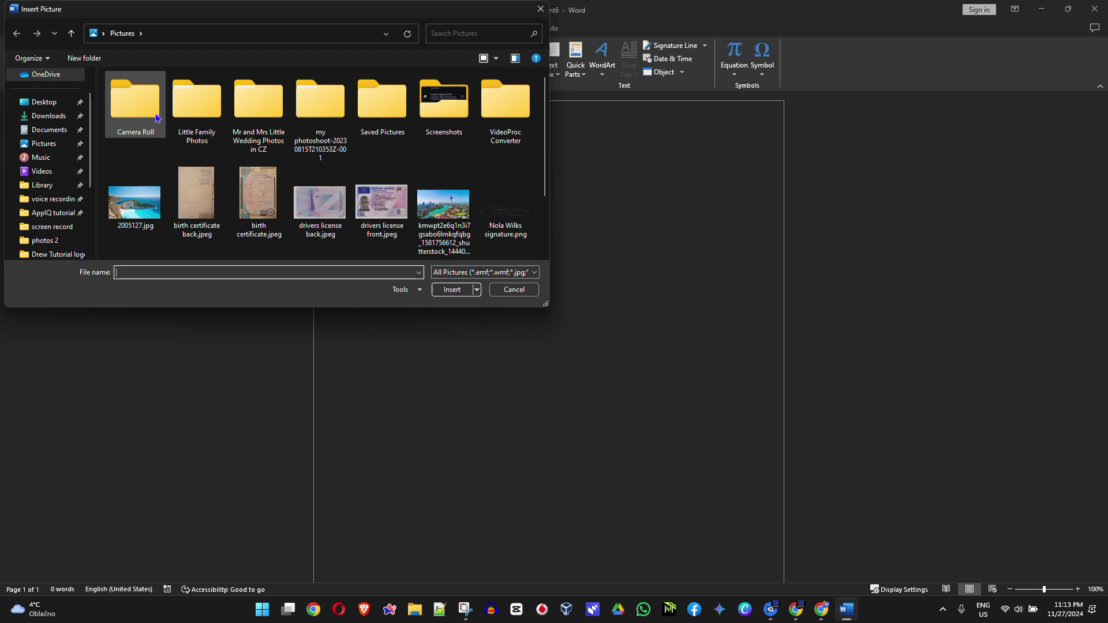
left_click(49, 116)
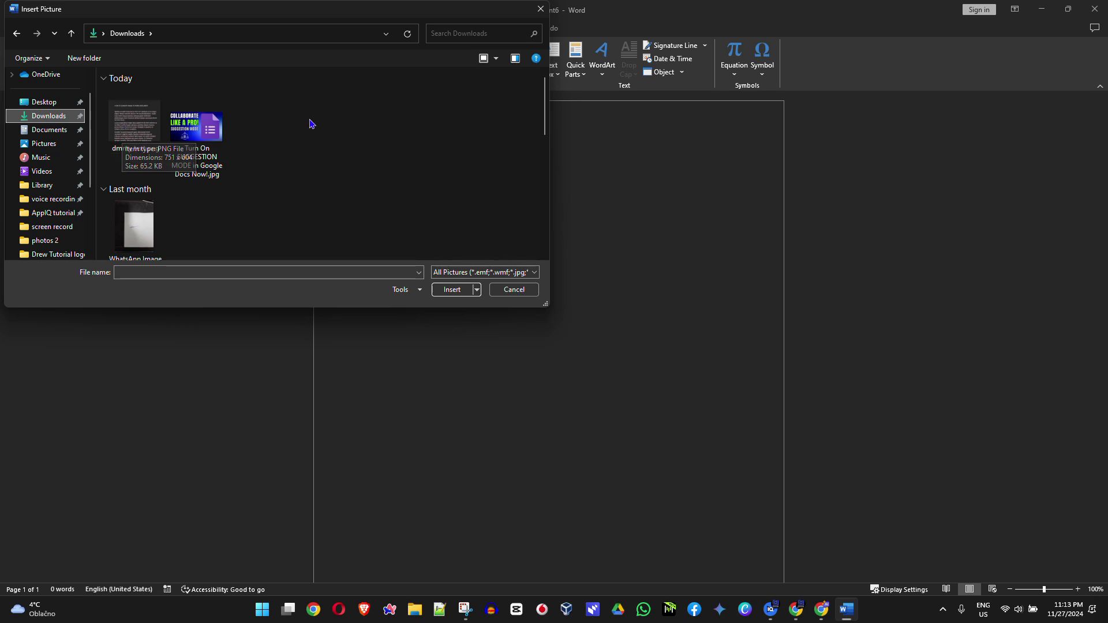
left_click(138, 124)
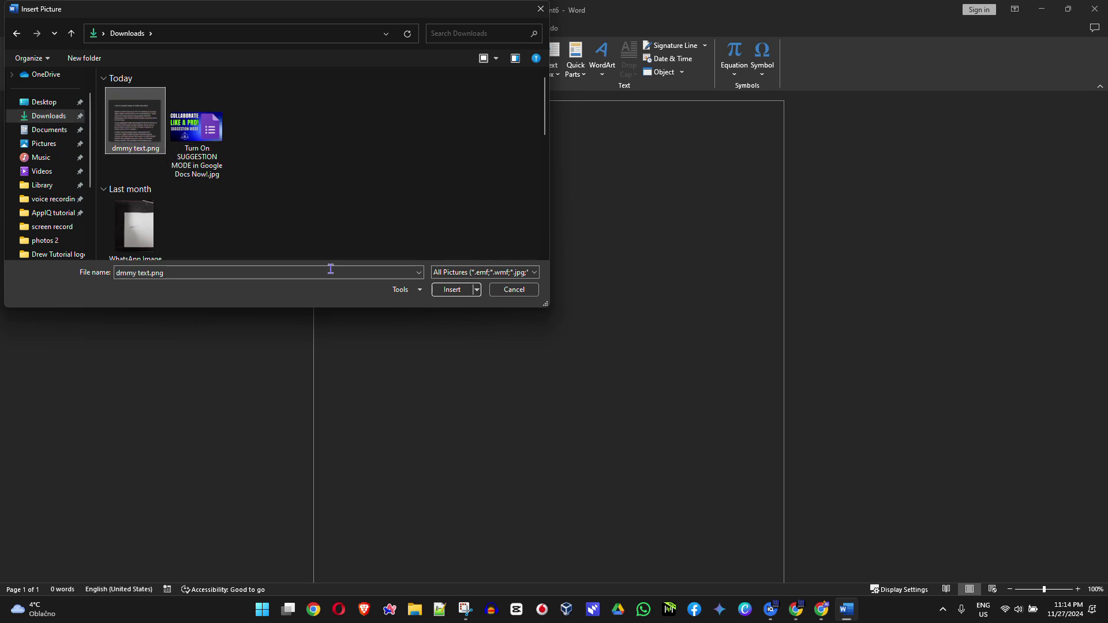
left_click(453, 292)
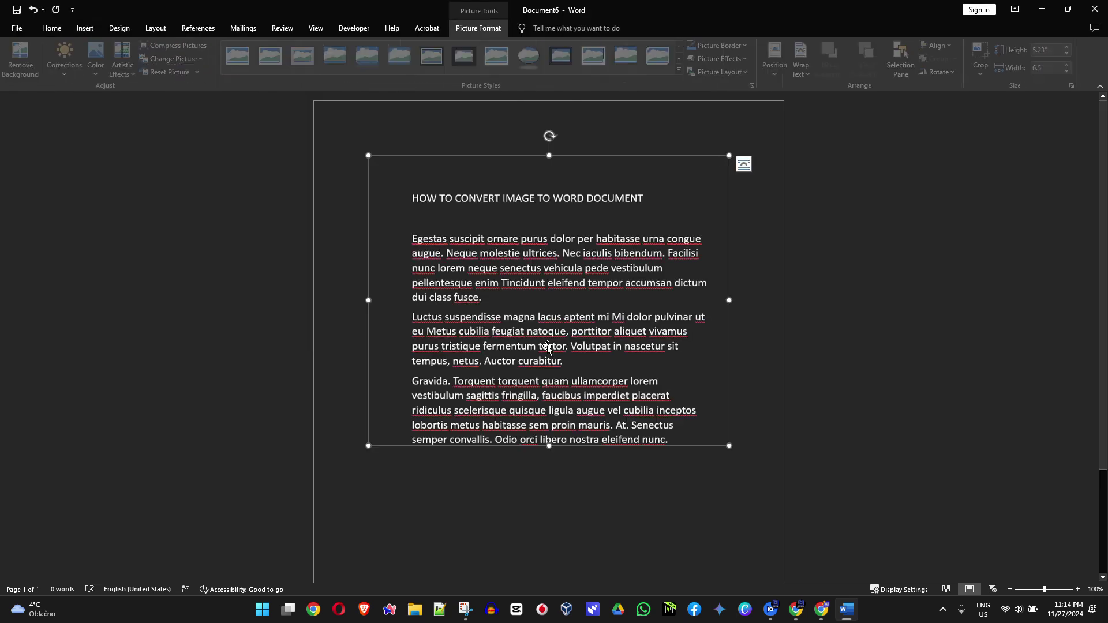
left_click_drag(559, 253, 549, 307)
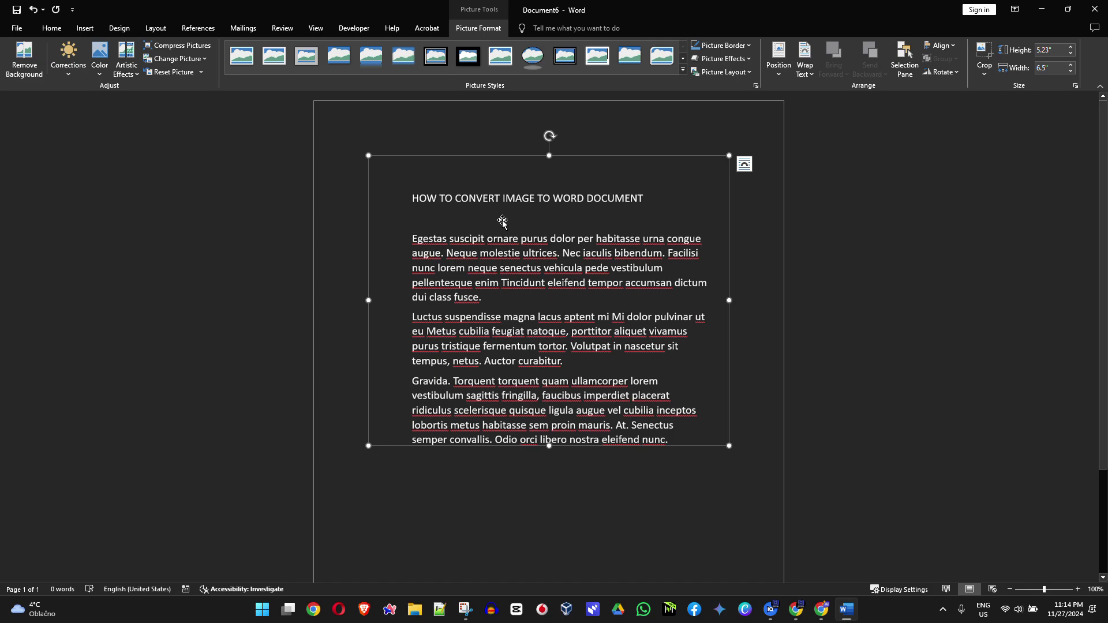
Step: Save the document in Downloads as Doc6.pdf with PDF (*.pdf) file type
left_click(16, 30)
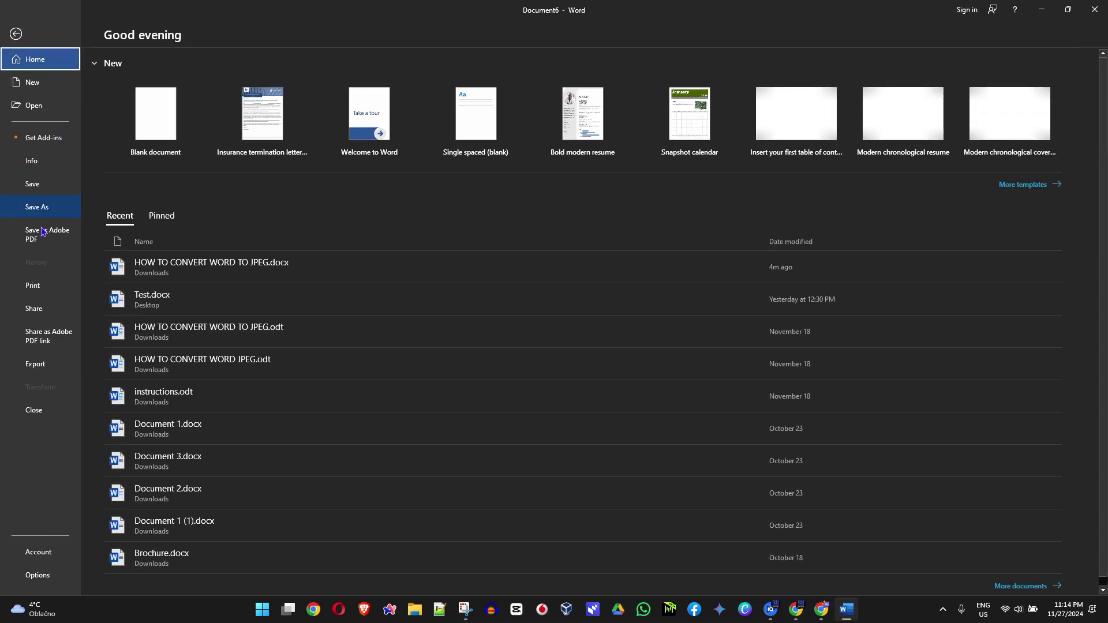
left_click(37, 207)
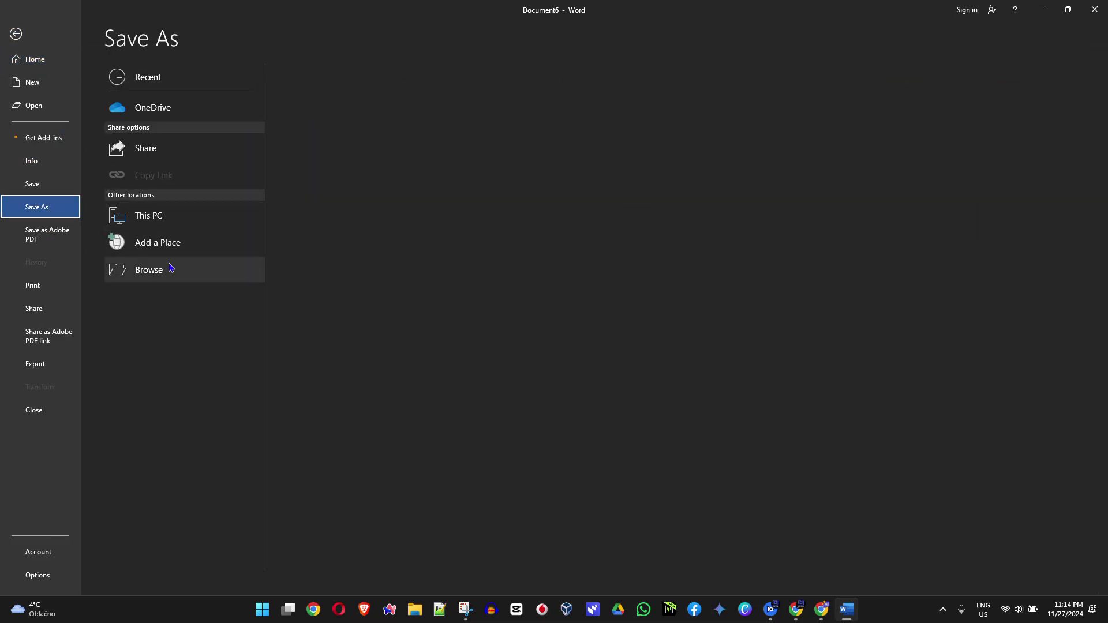
left_click(144, 272)
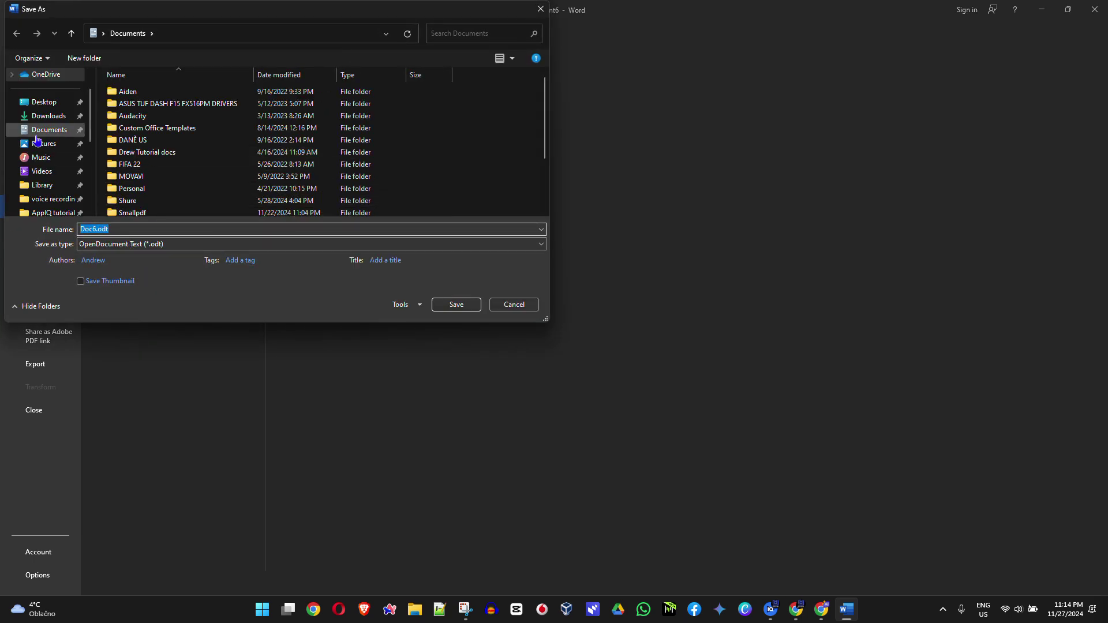
left_click(46, 117)
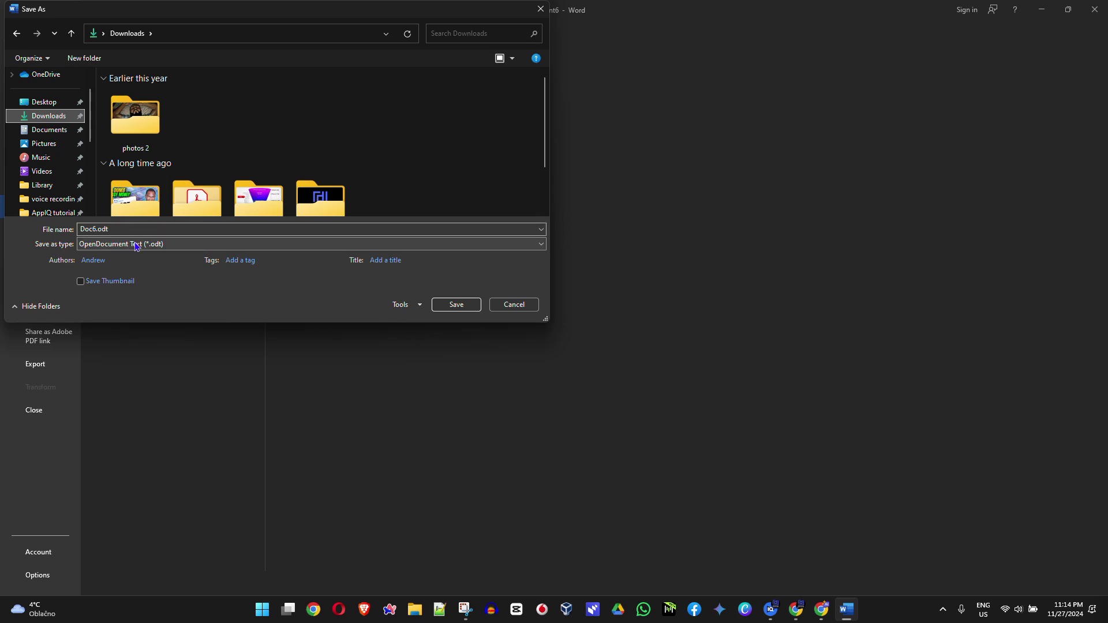
left_click(183, 250)
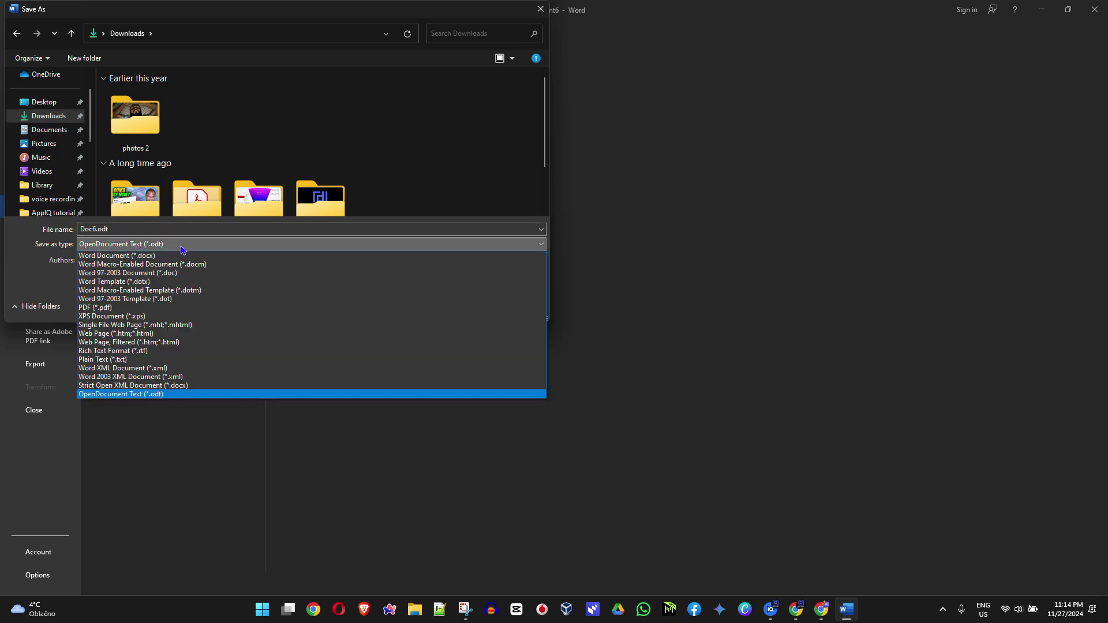
left_click(137, 308)
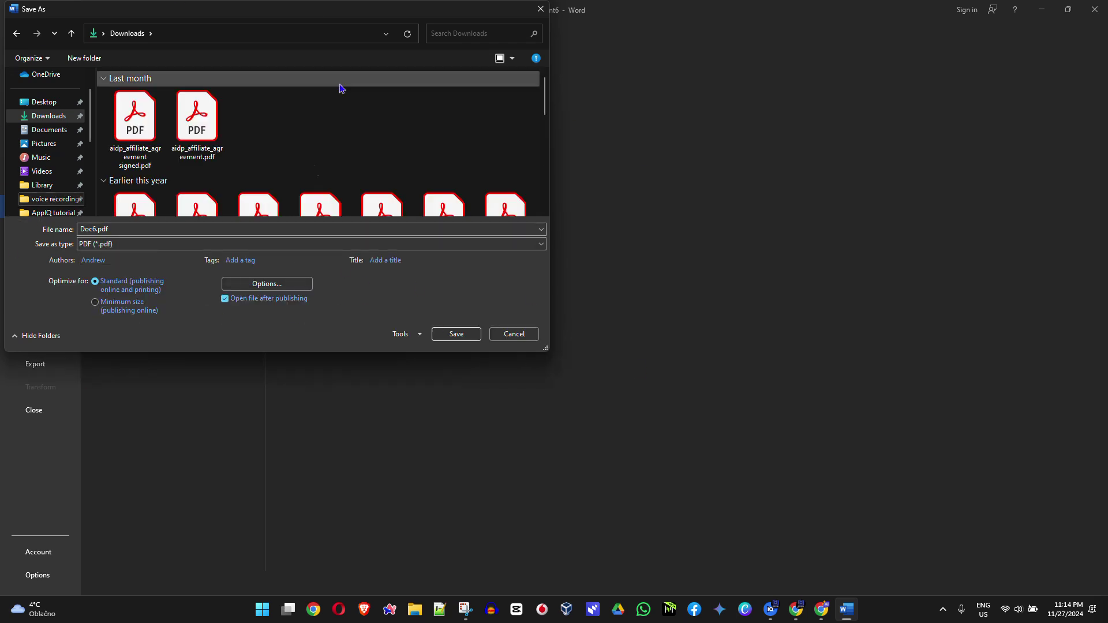
left_click(456, 340)
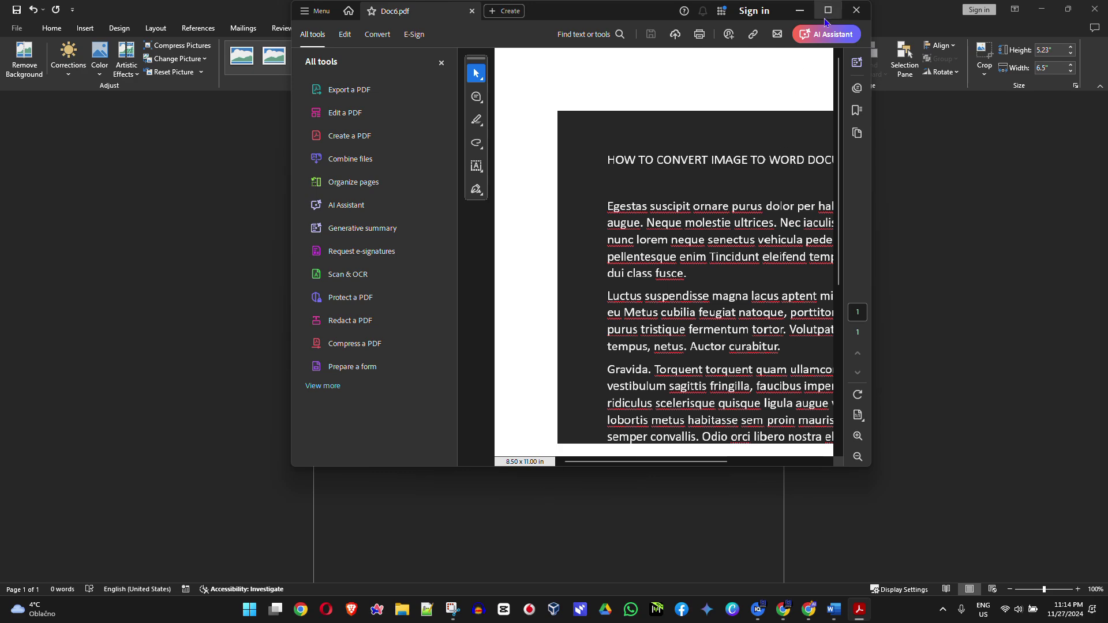
Step: Maximize Doc6.pdf in Acrobat, check whether its page text is selectable, then close Acrobat
left_click(827, 11)
left_click(650, 293)
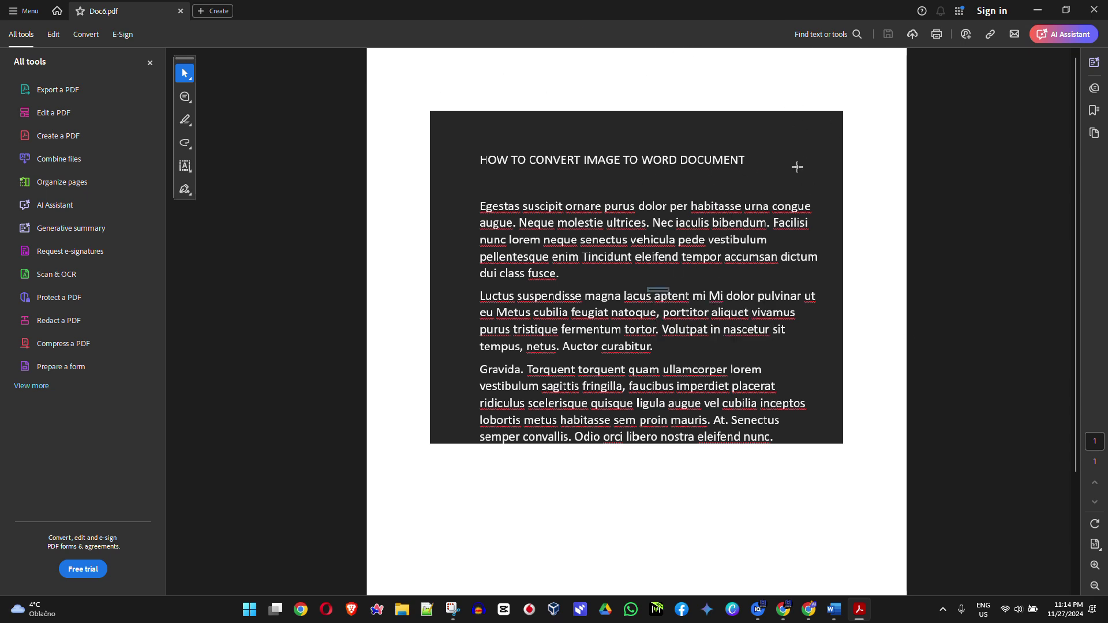
left_click(1097, 12)
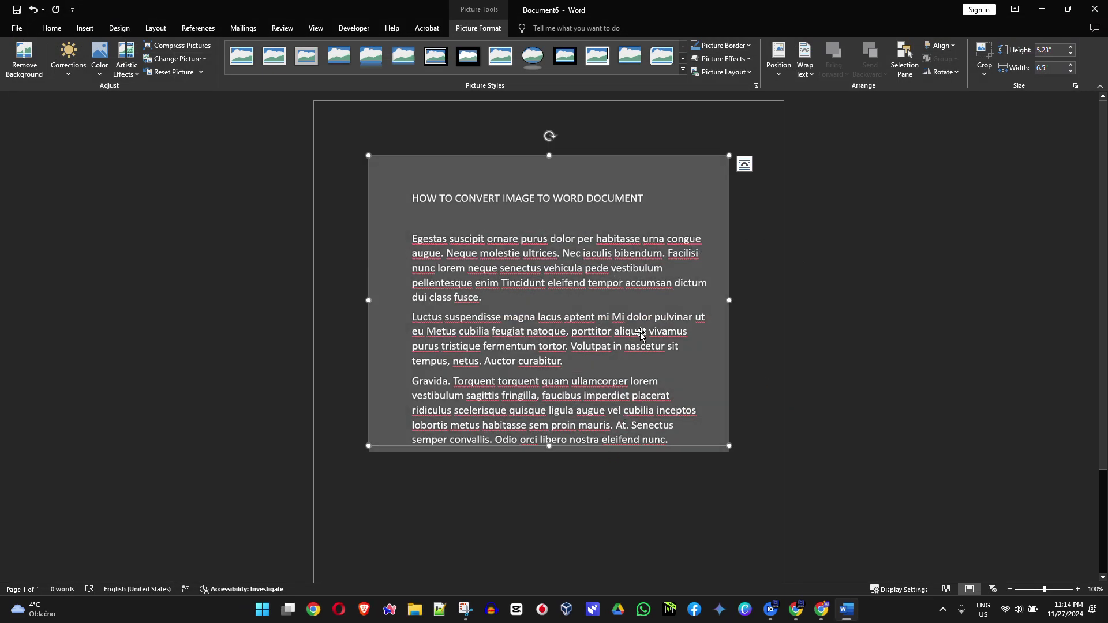
Step: Delete the page picture from Document6 and bring up the File start screen
left_click(748, 332)
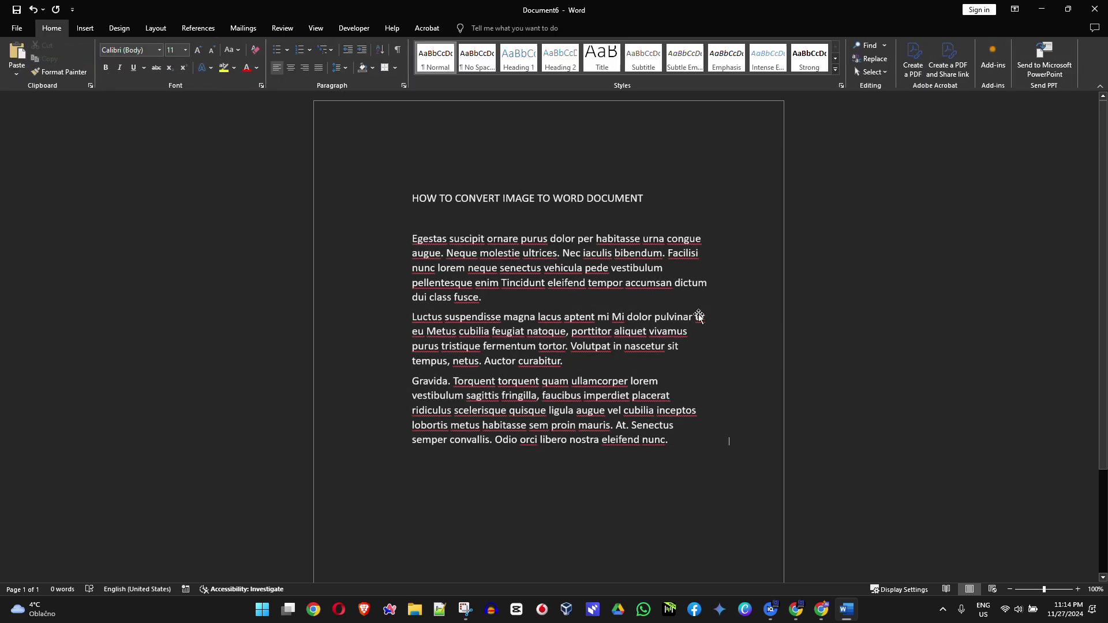
left_click(598, 253)
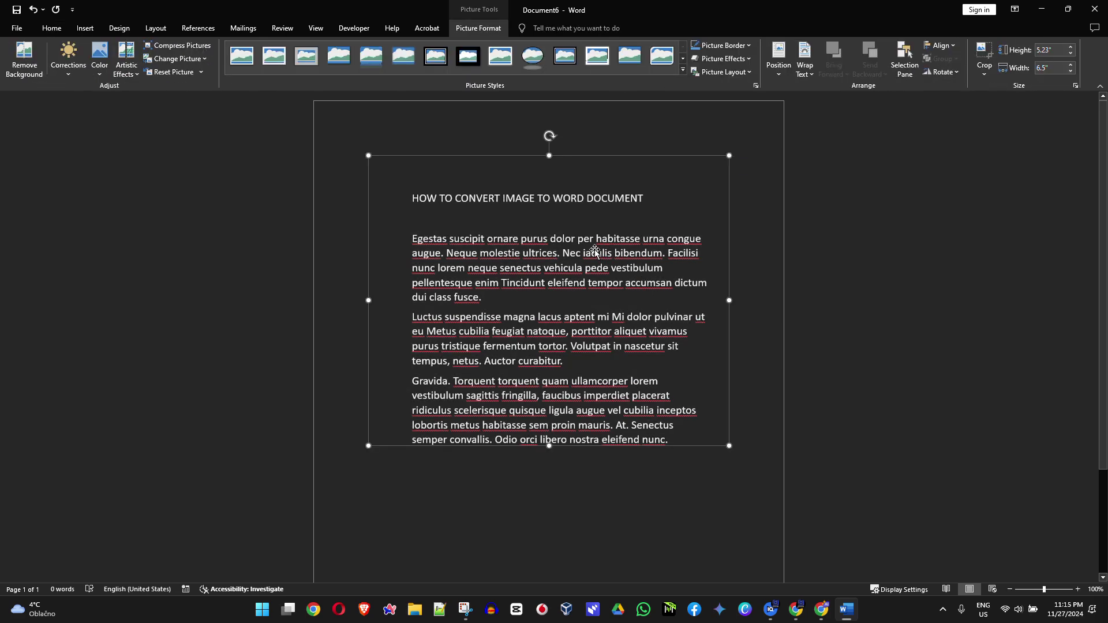
key("Delete")
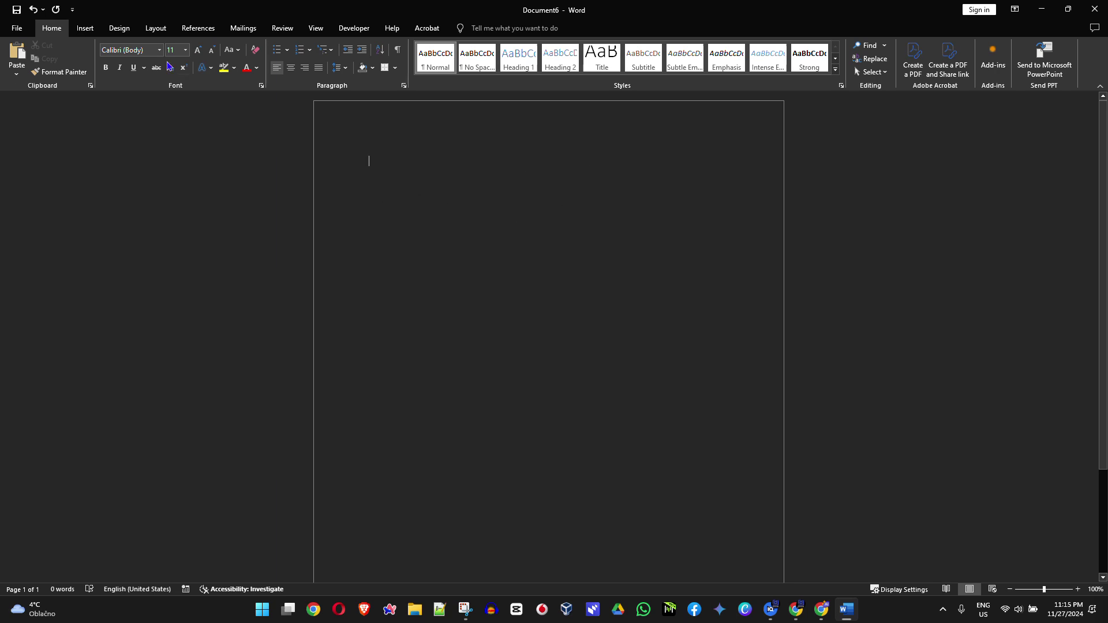
left_click(17, 28)
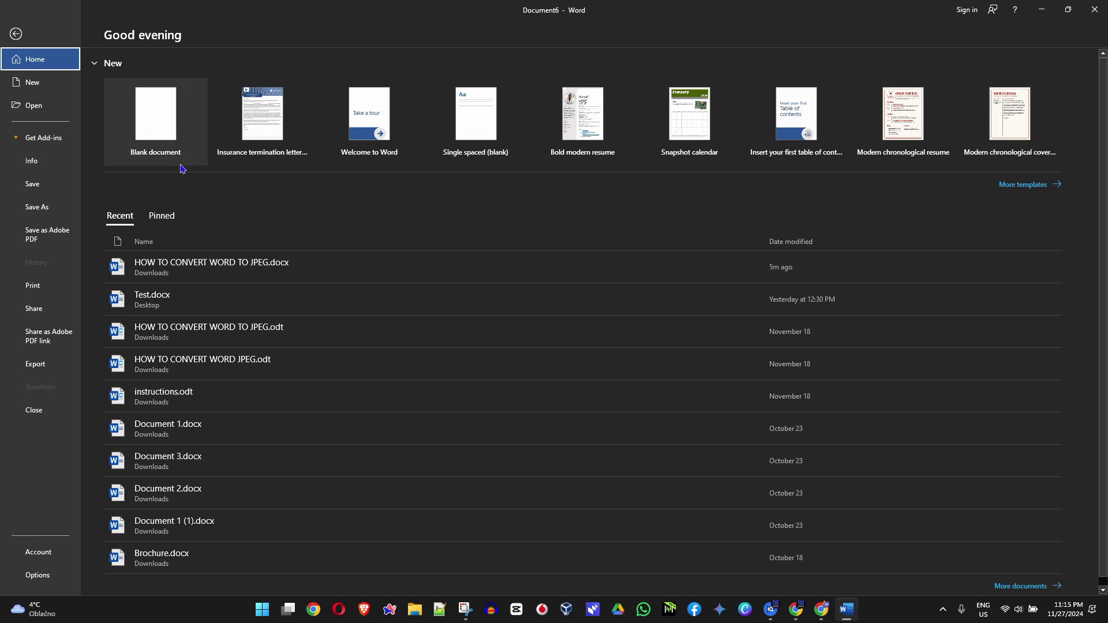
Step: Open Doc6.pdf from Downloads and accept converting it into editable Word text
left_click(41, 109)
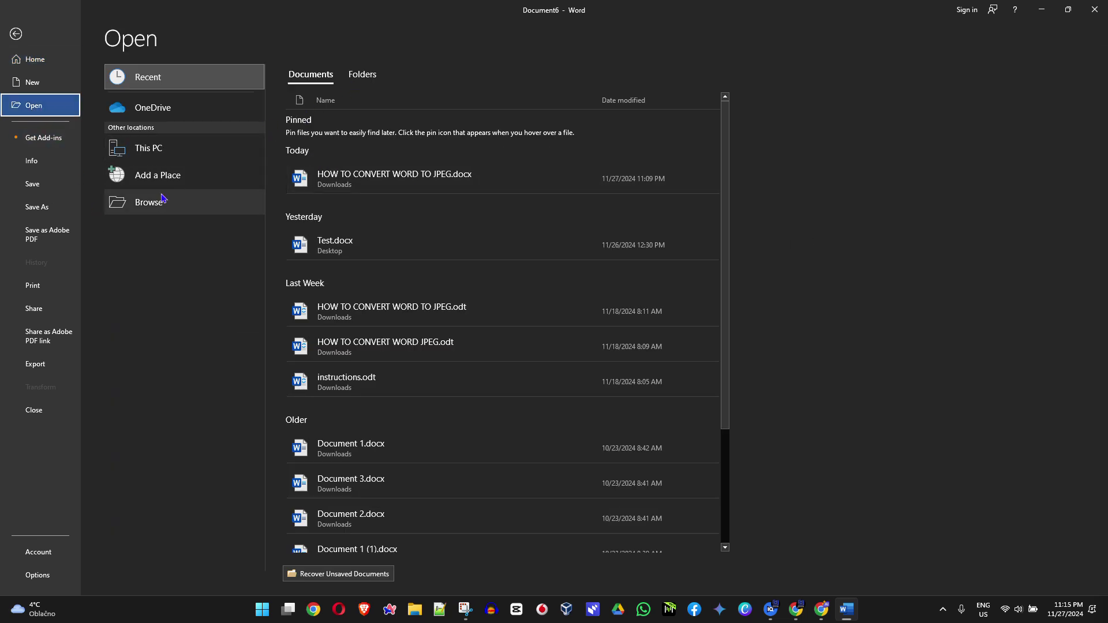
left_click(149, 209)
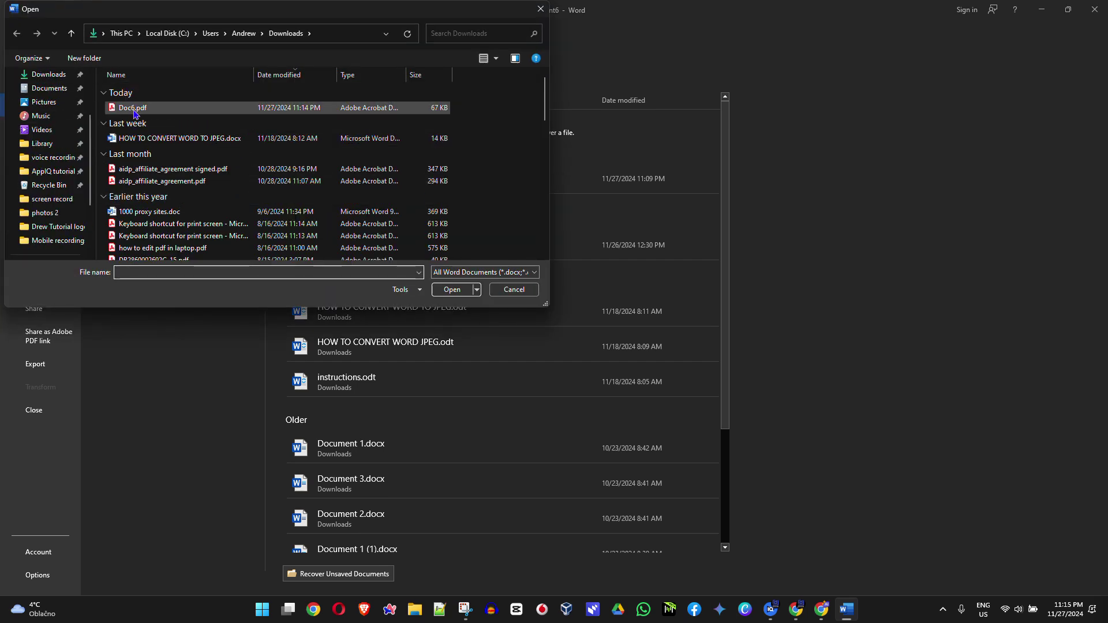
left_click(134, 109)
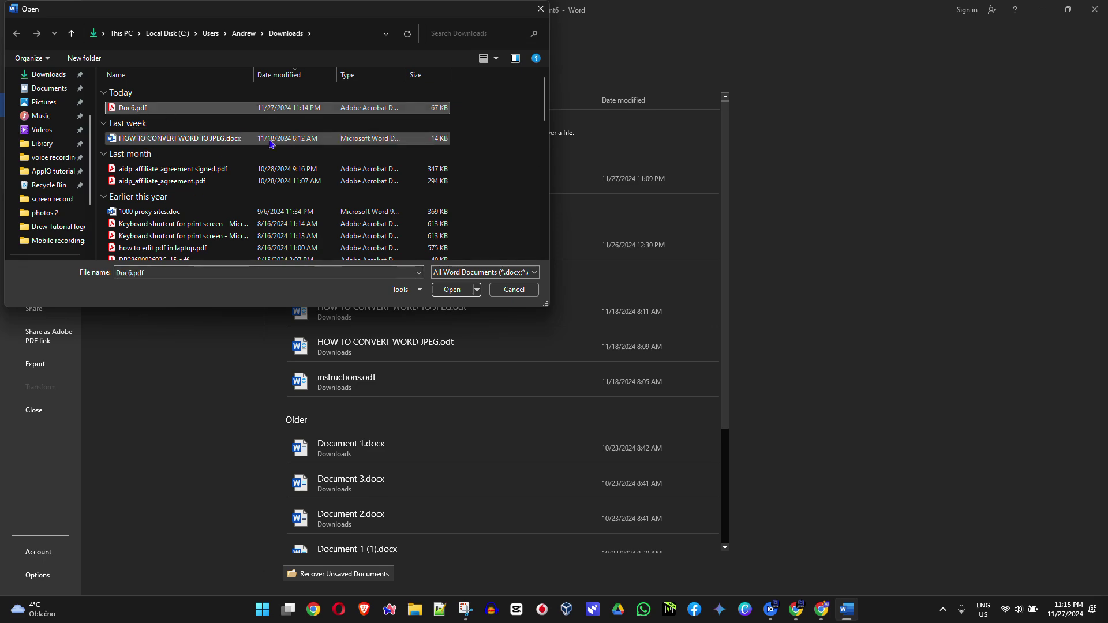
left_click(452, 290)
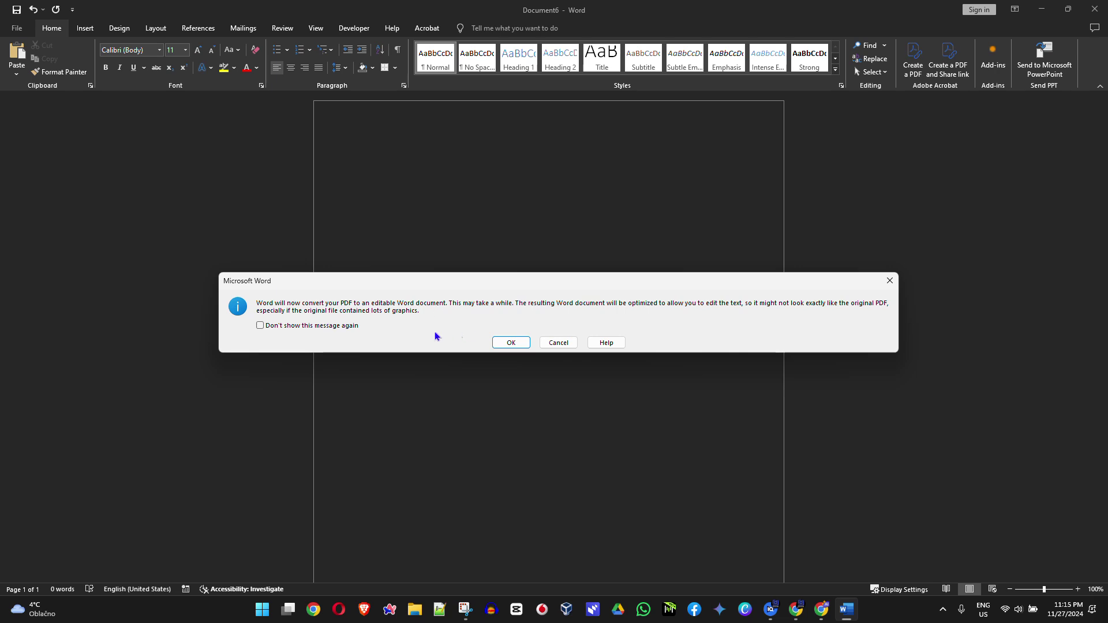
left_click(501, 344)
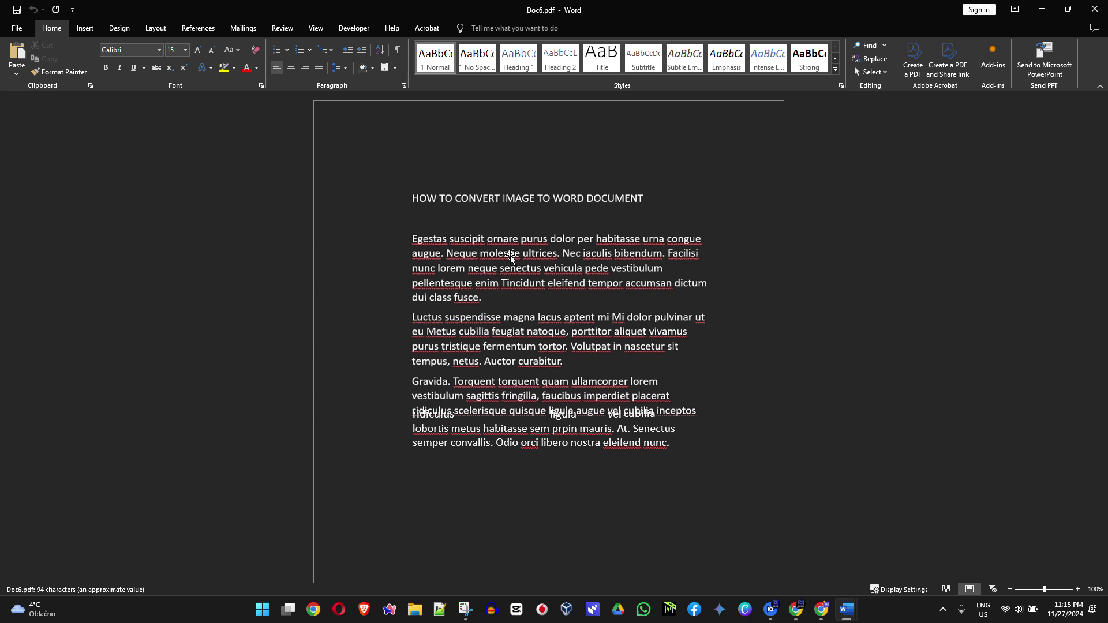
left_click(610, 337)
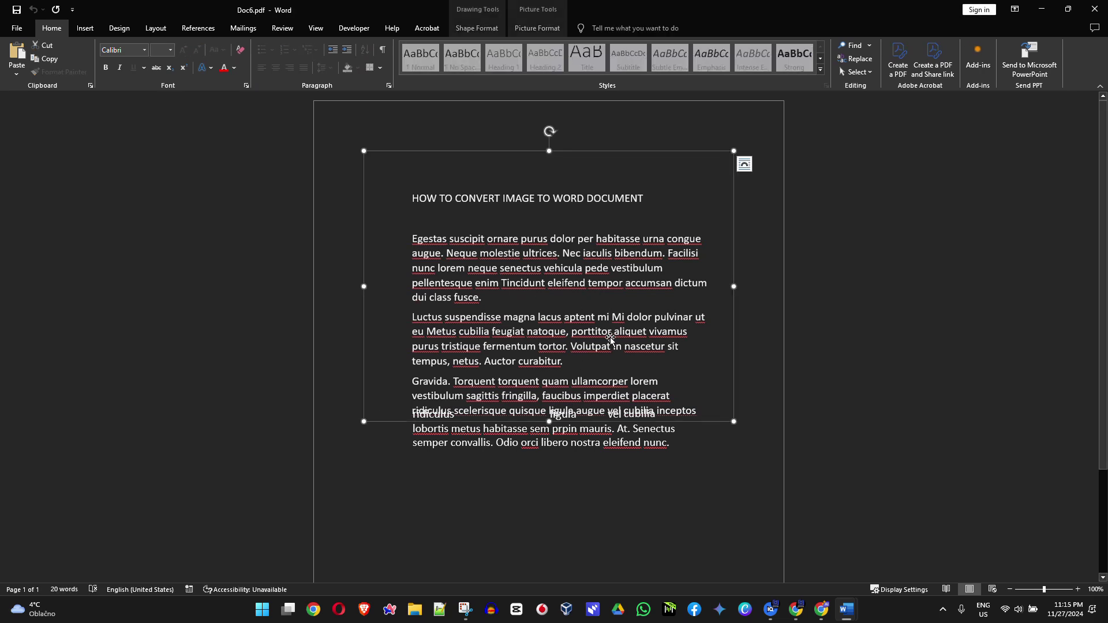
left_click(612, 418)
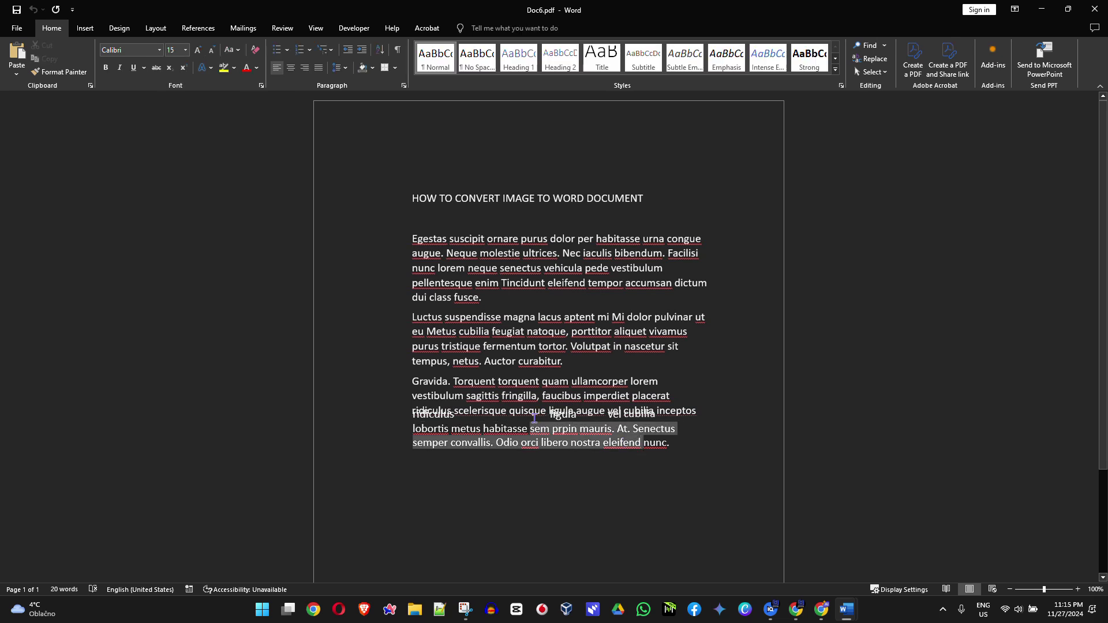
mouse_move(603, 443)
left_mouse_down()
mouse_move(523, 443)
mouse_move(453, 424)
mouse_move(451, 443)
left_mouse_up()
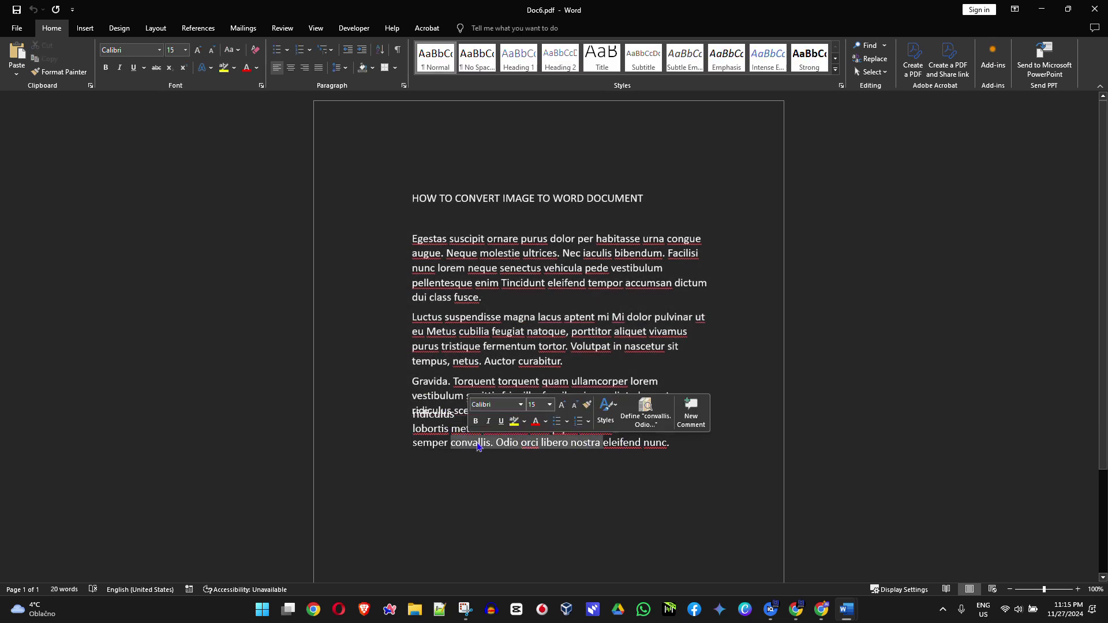
left_click_drag(651, 448, 413, 429)
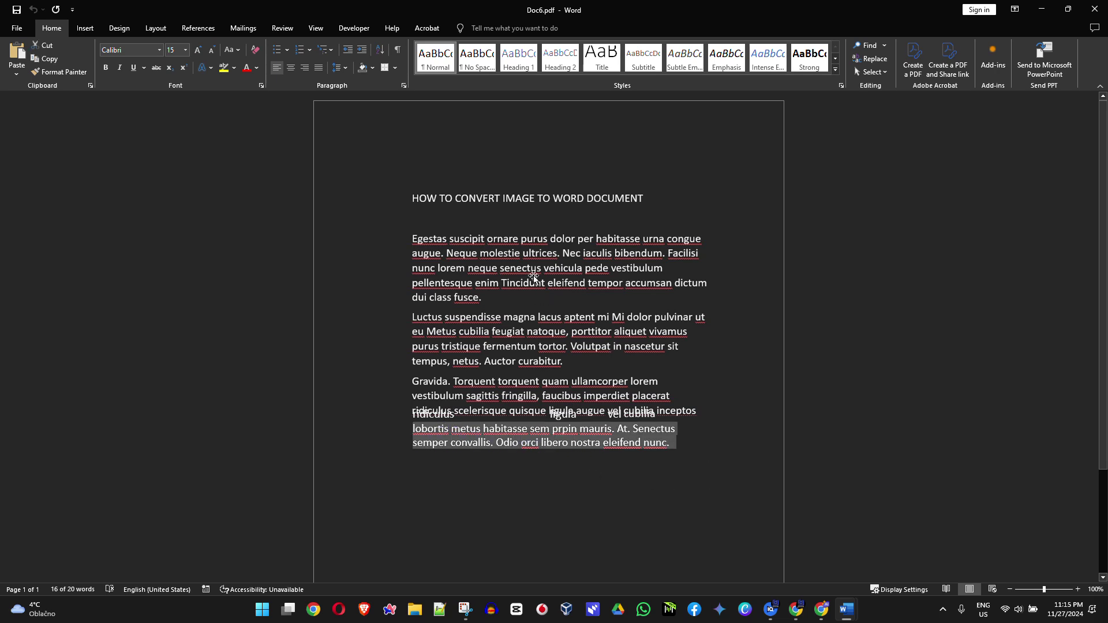
left_click_drag(484, 196, 532, 365)
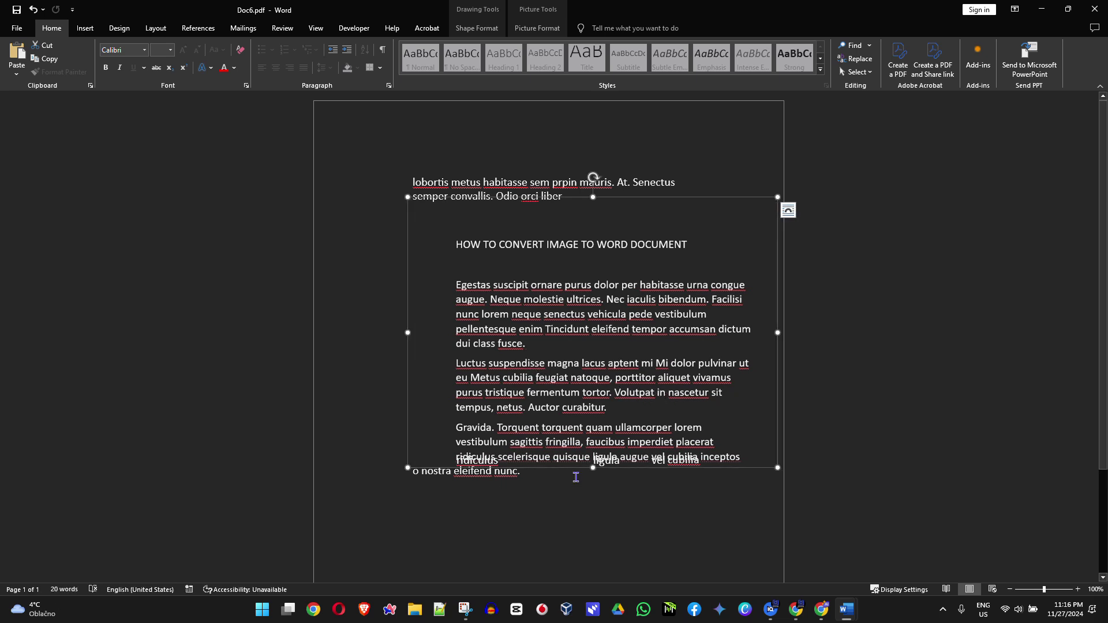
key("ctrl+z")
key("ctrl+z")
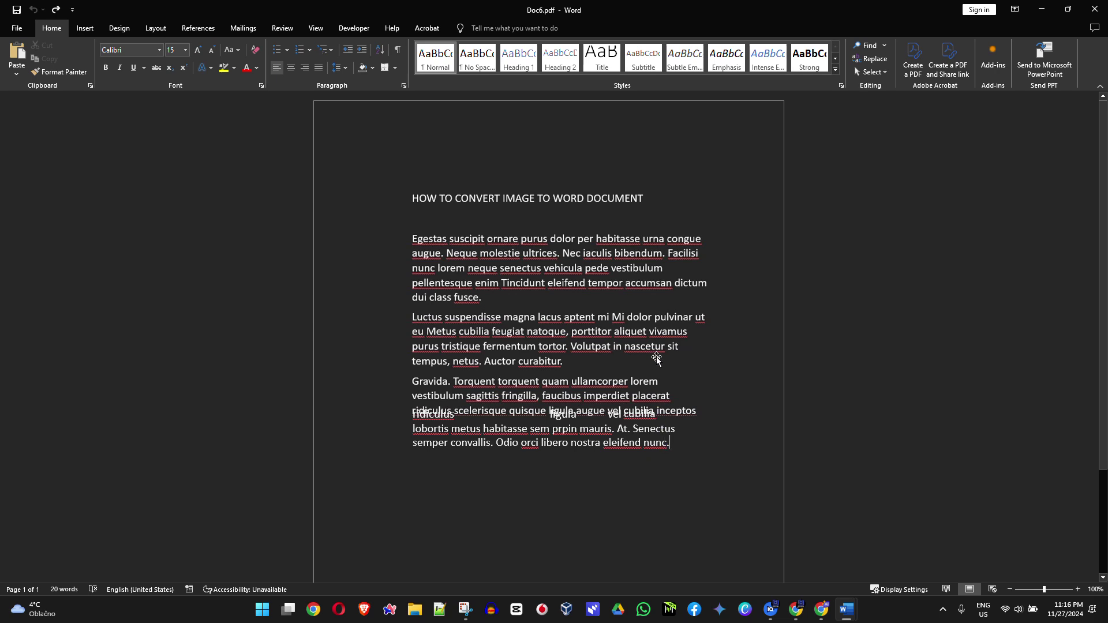
left_click(646, 307)
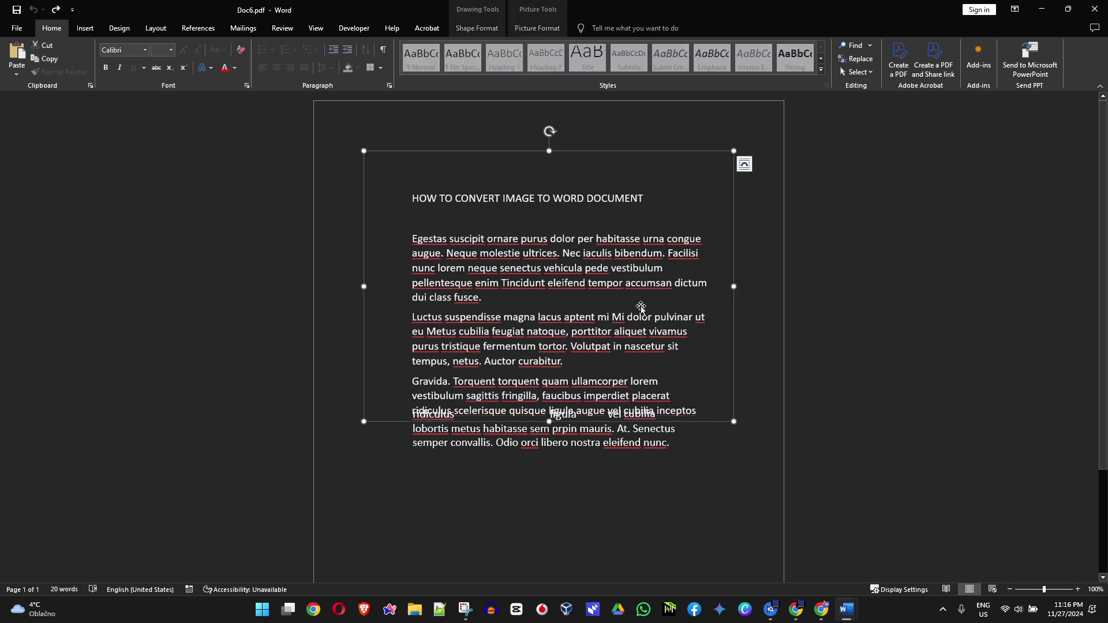
left_click(588, 276)
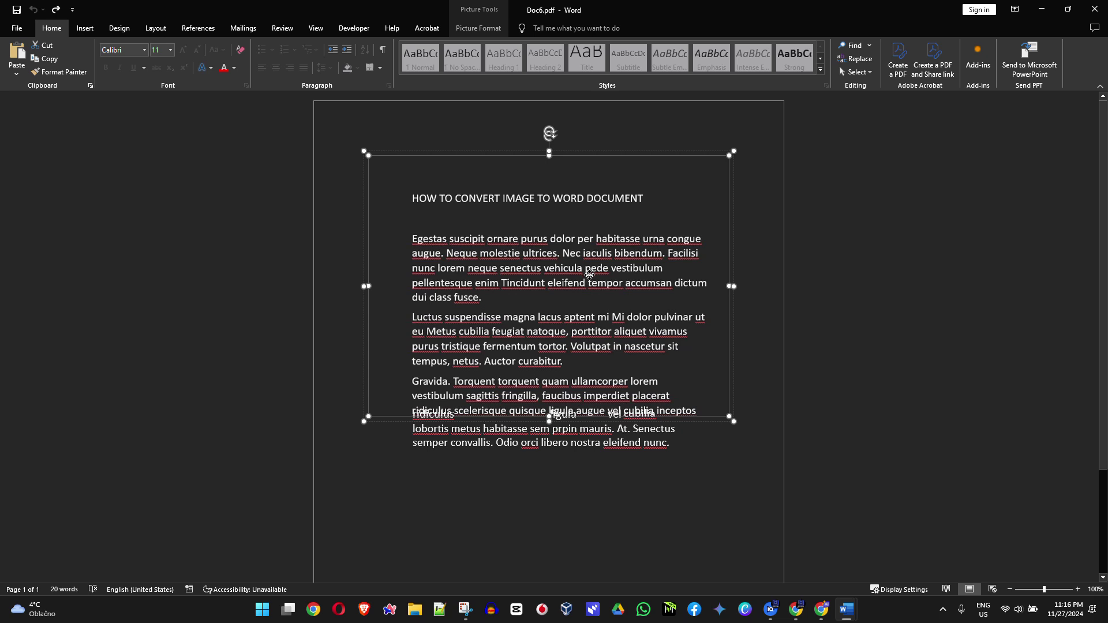
left_click(646, 500)
left_click_drag(671, 446, 438, 448)
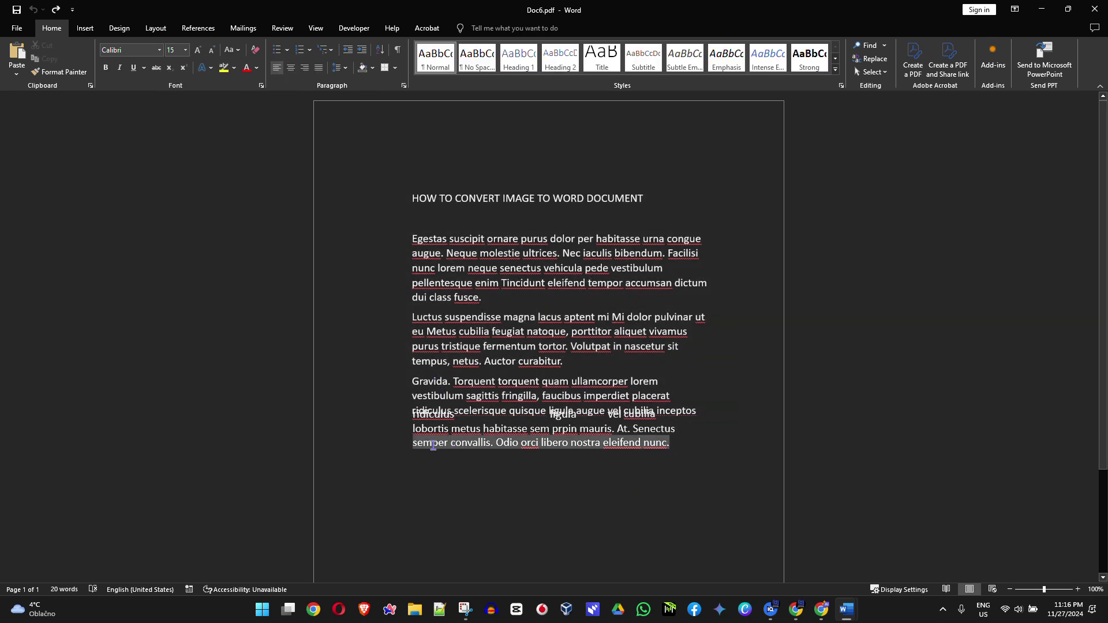
left_click(808, 325)
left_click_drag(552, 445, 453, 444)
left_click(545, 517)
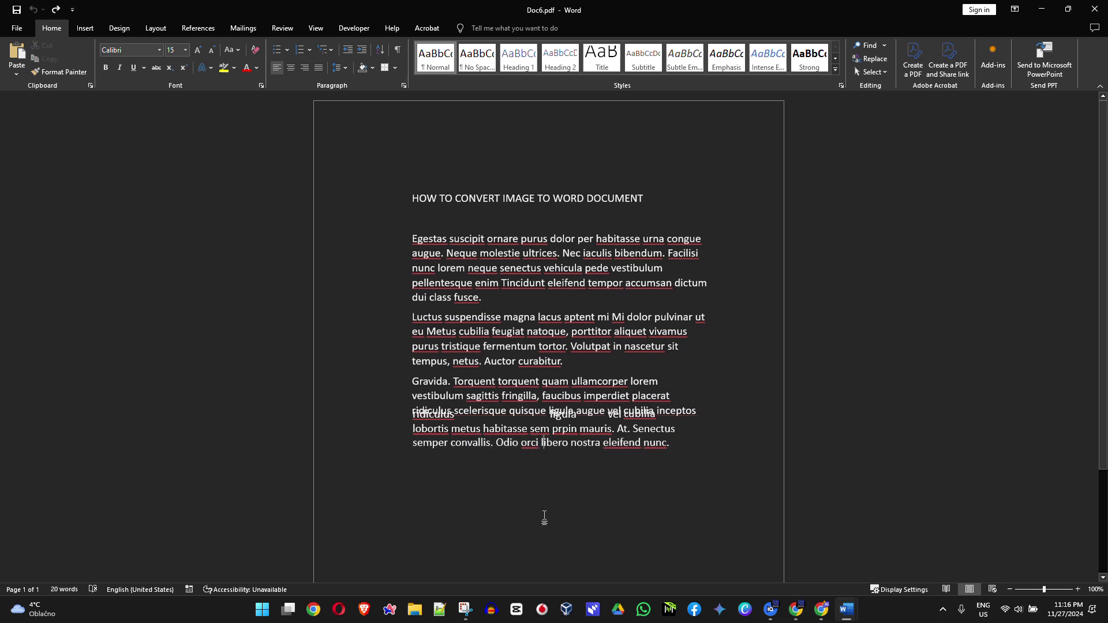
left_click(637, 194)
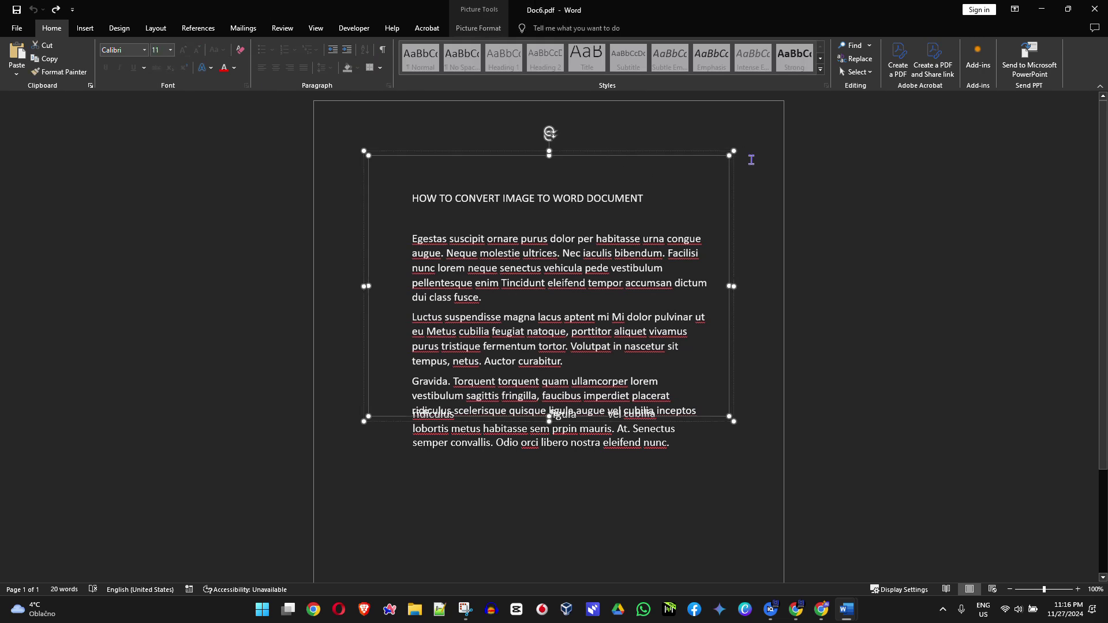
key("Delete")
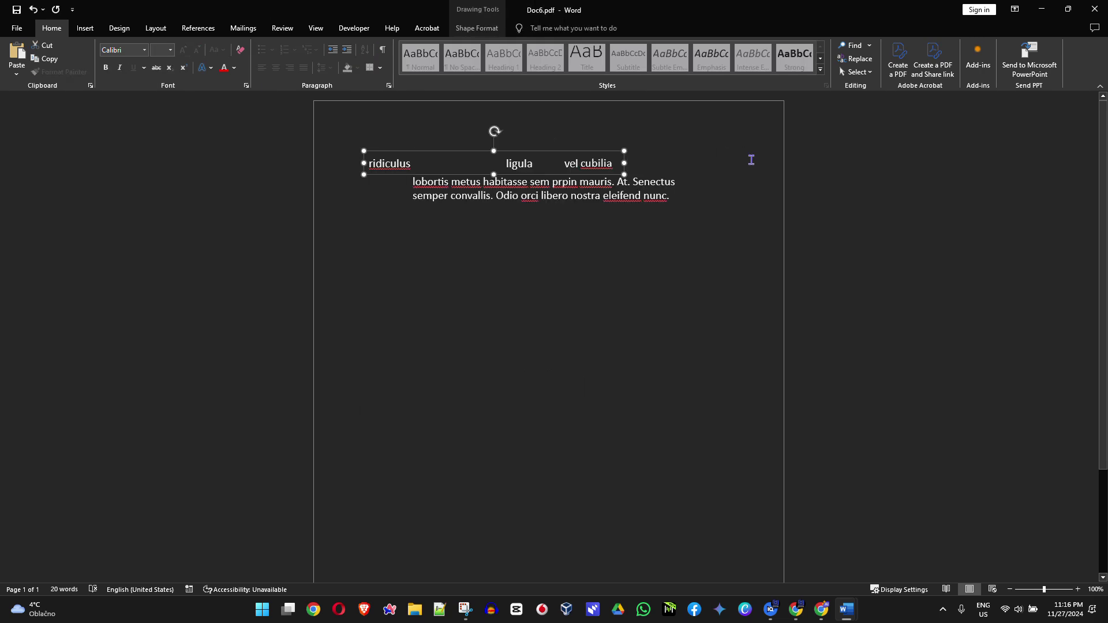
key("ctrl+z")
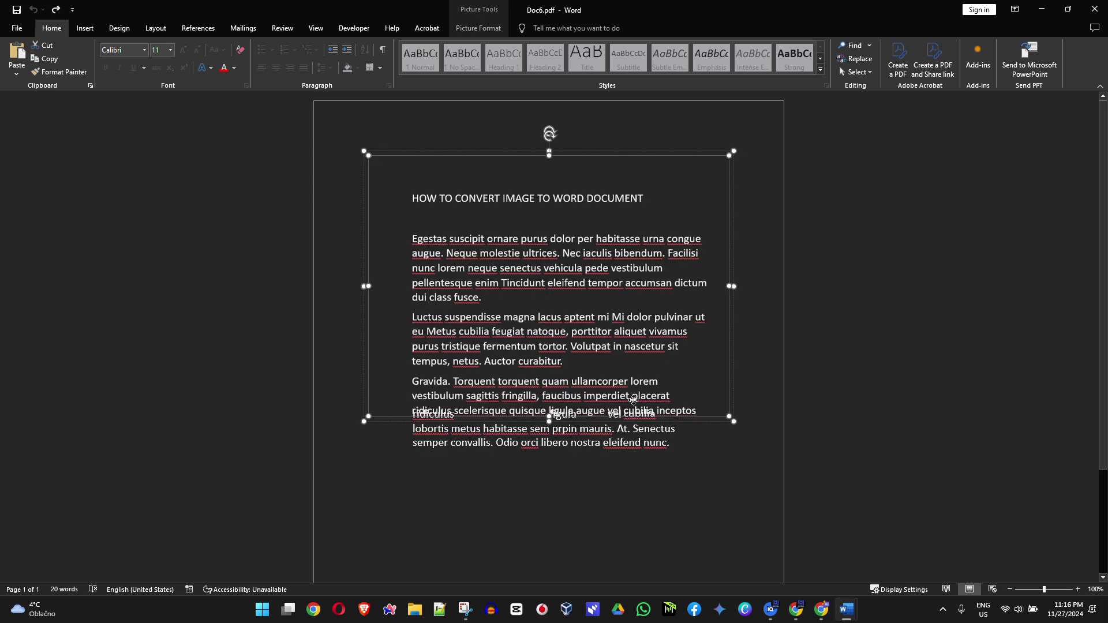
left_click(688, 562)
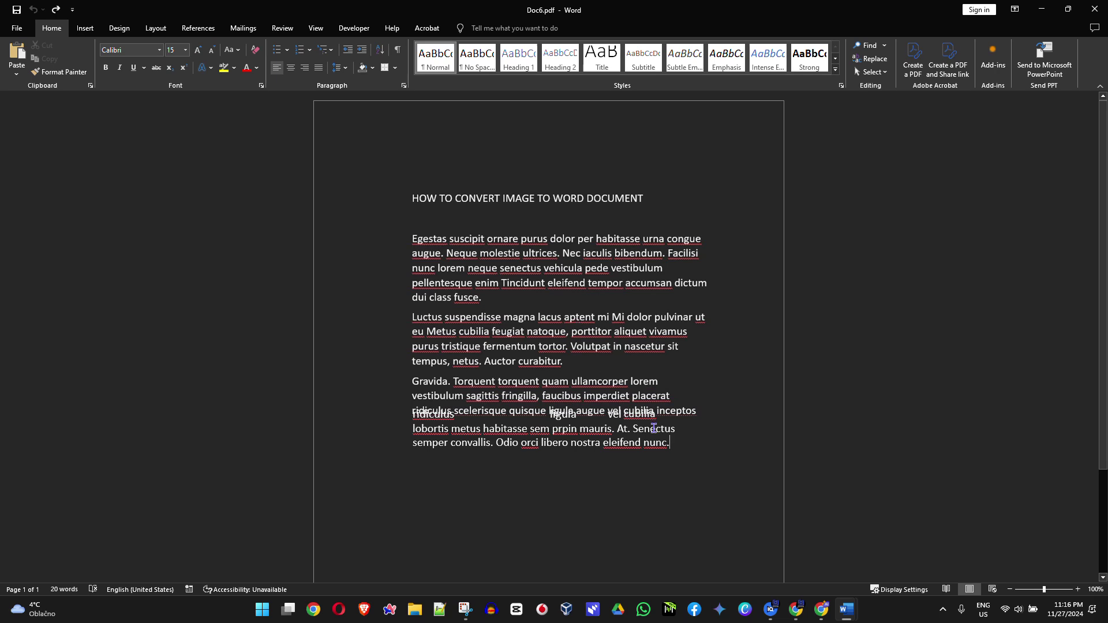
left_click_drag(656, 444, 410, 432)
Step: Close blank Document6 without saving and launch Google Chrome
key("ctrl+n")
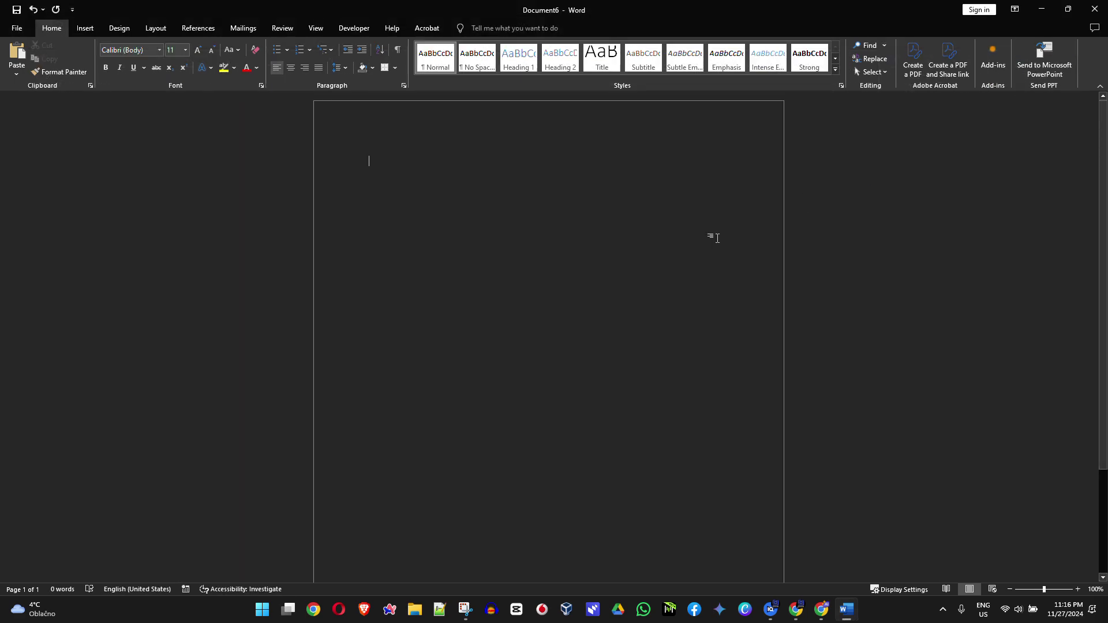
left_click(1095, 9)
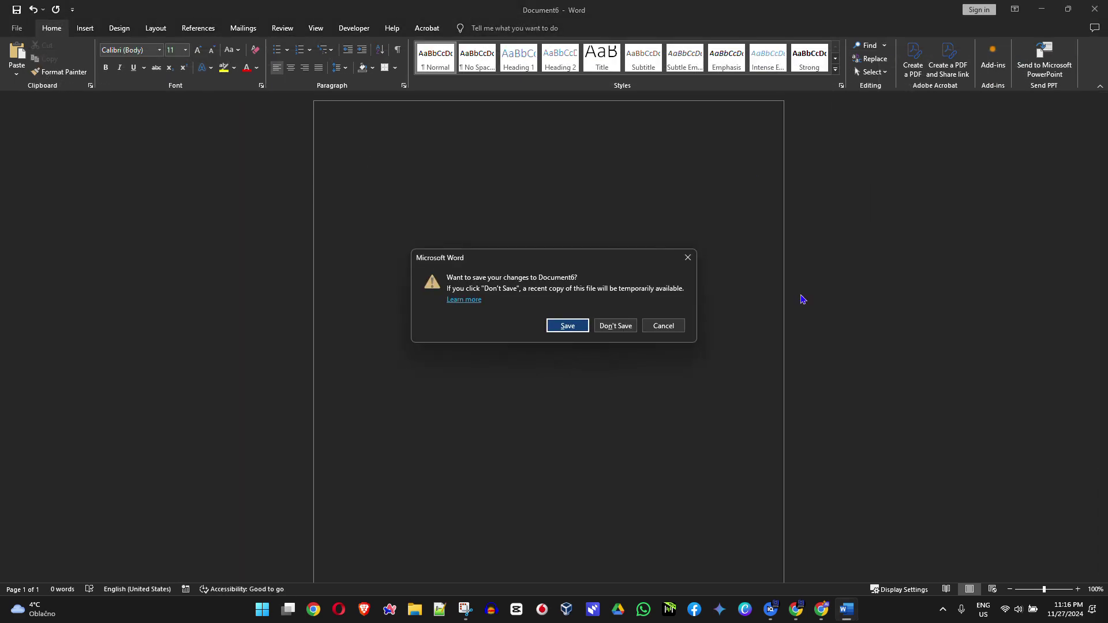
left_click(626, 328)
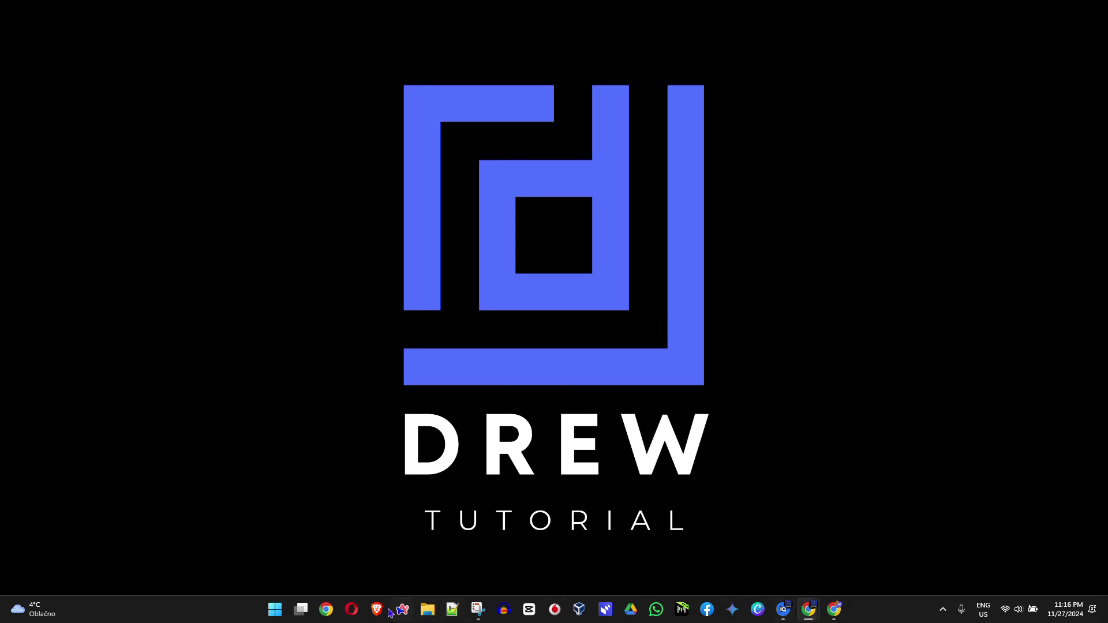
left_click(326, 610)
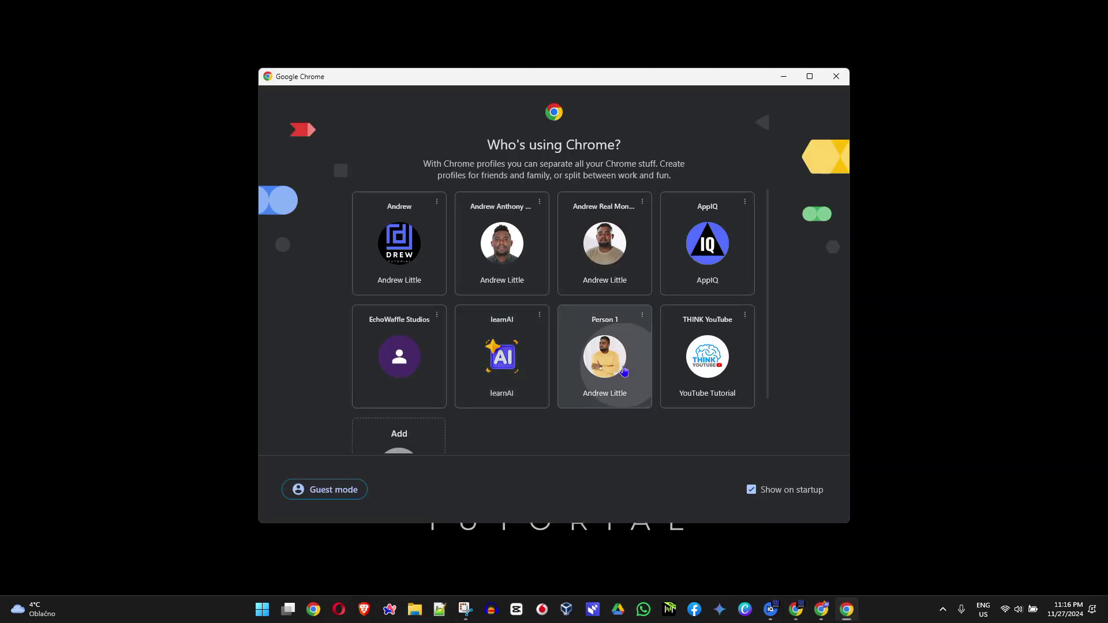
Step: Choose a Chrome profile, search Google for ilovepdf, and open the iLovePDF site
left_click(605, 357)
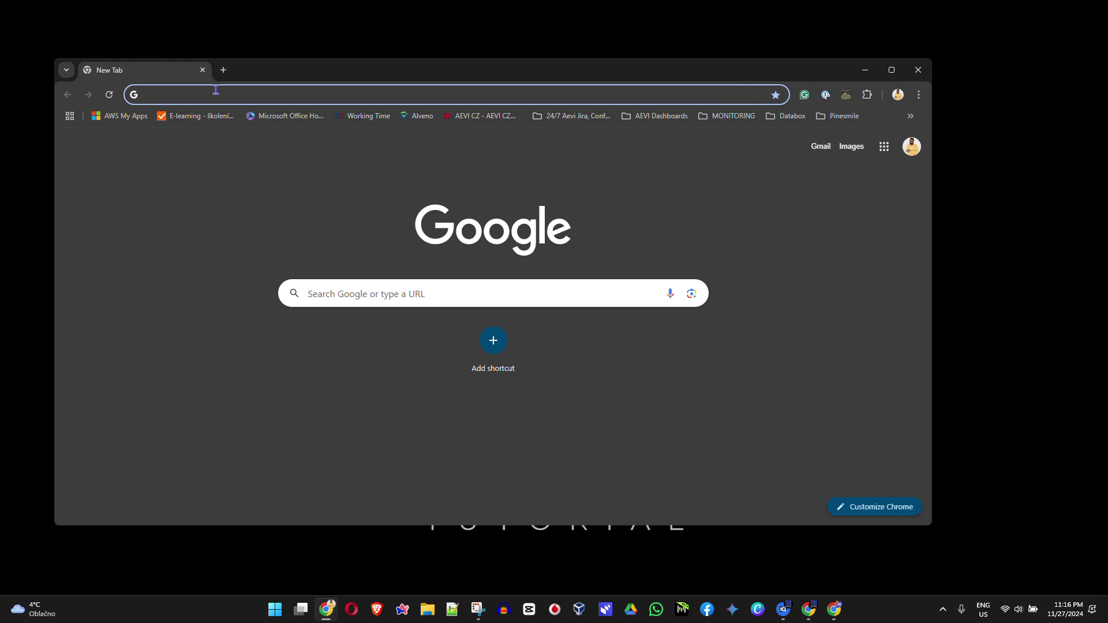
type("il")
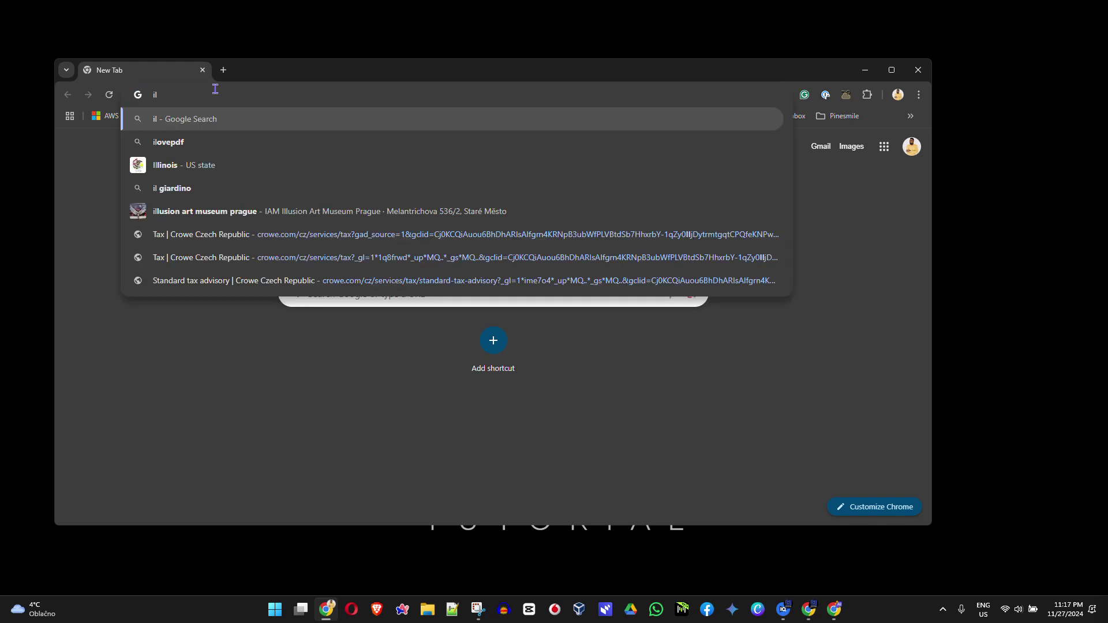
key("BackSpace")
key("Escape")
type("ilo")
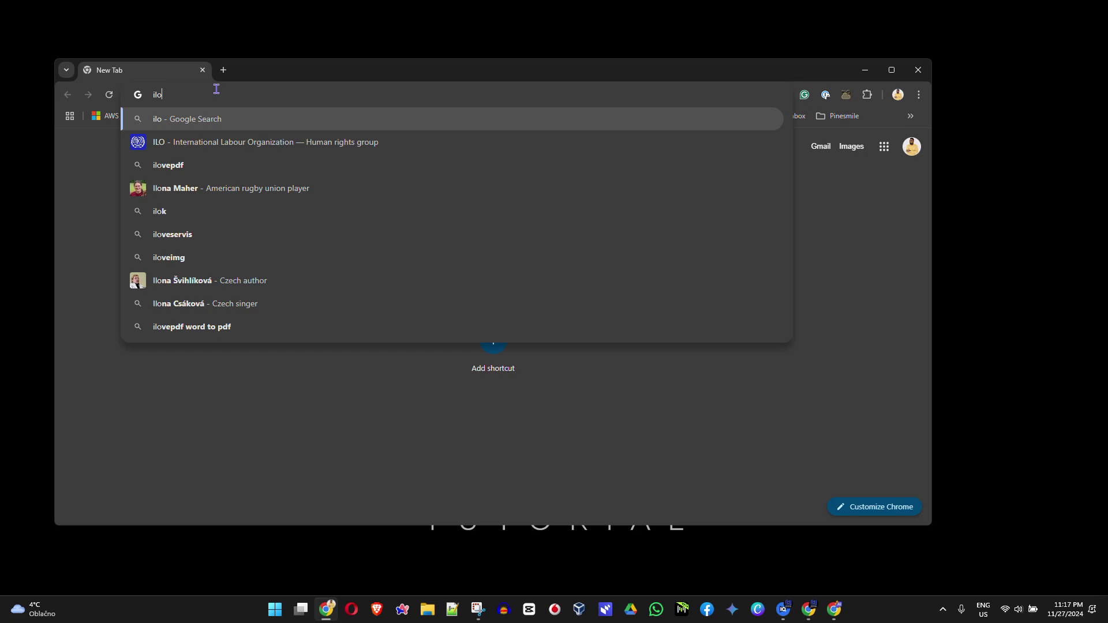
left_click(205, 165)
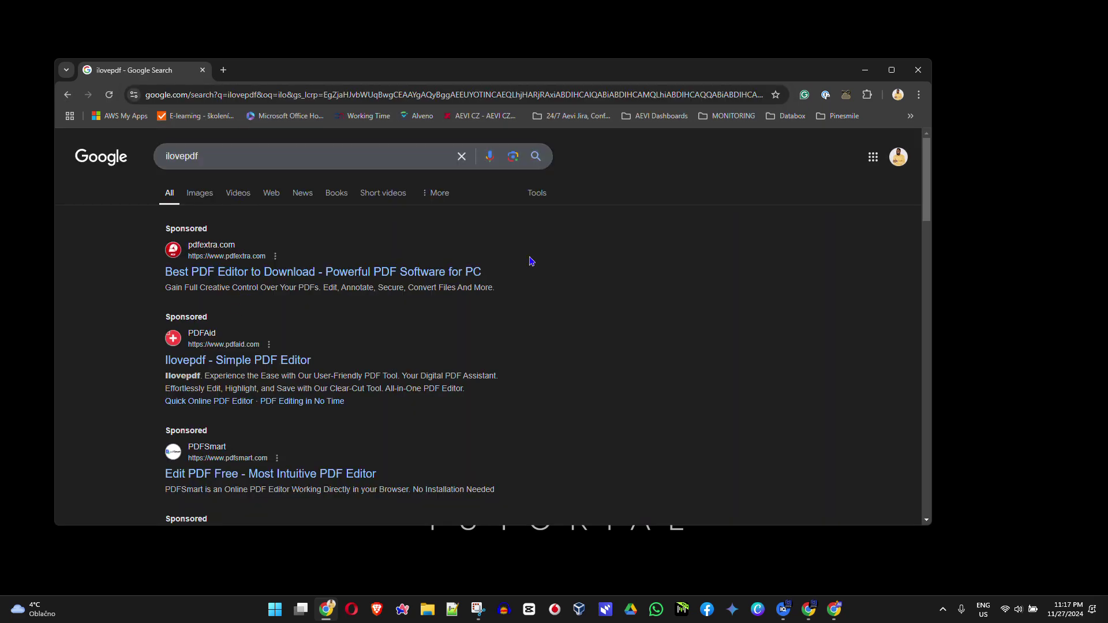
scroll(321, 354, "down", 5)
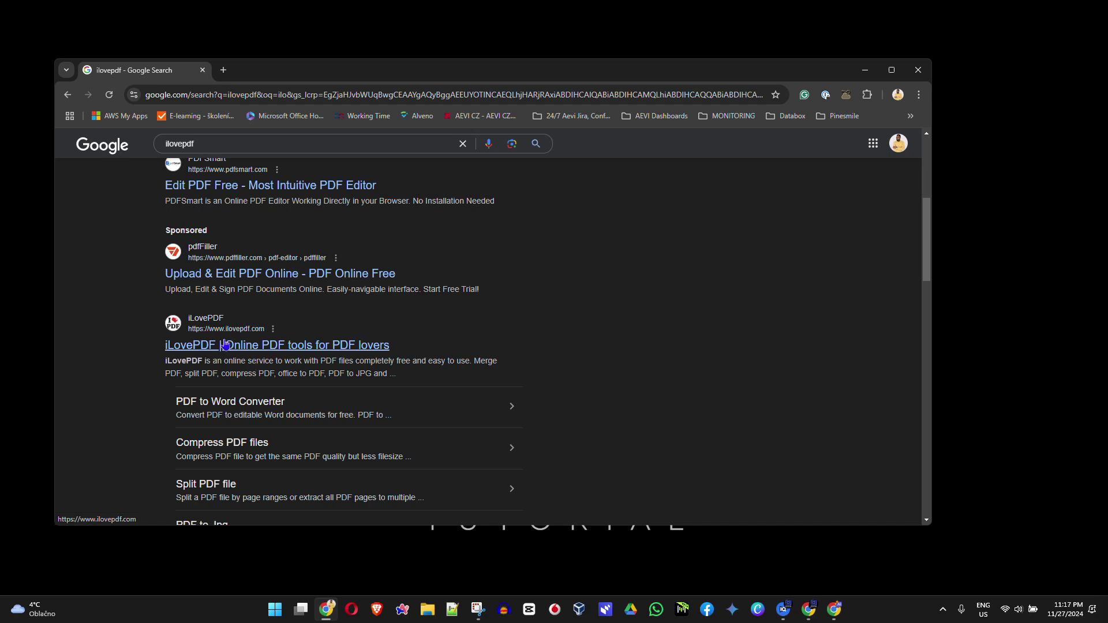
left_click(225, 345)
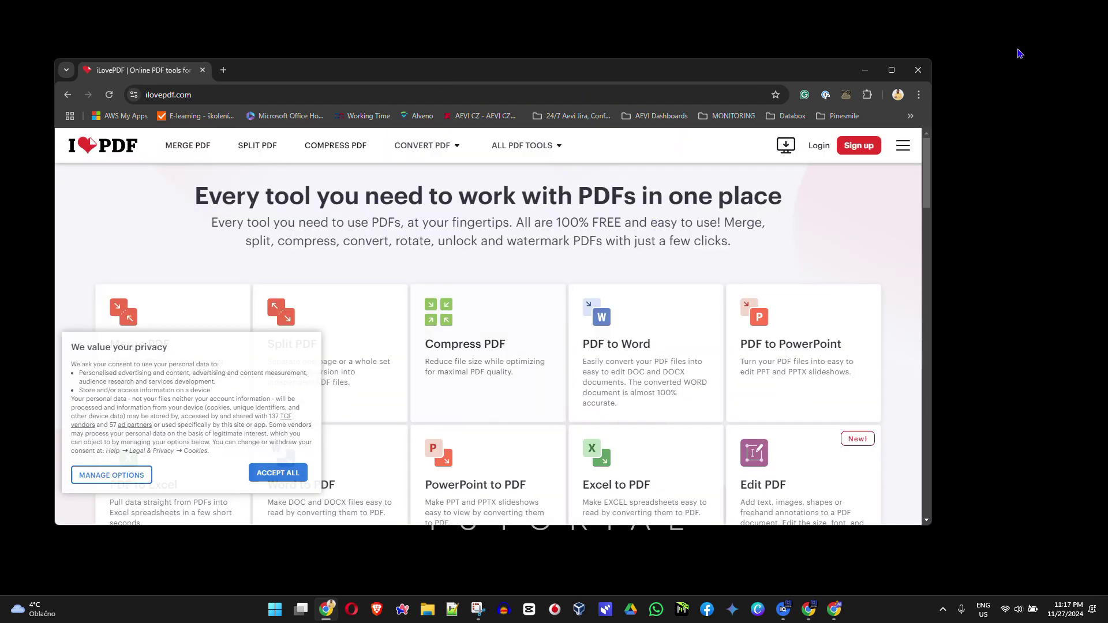
Step: Maximize Chrome and accept all cookies so iLovePDF's PDF tools grid is fully visible
left_click(892, 70)
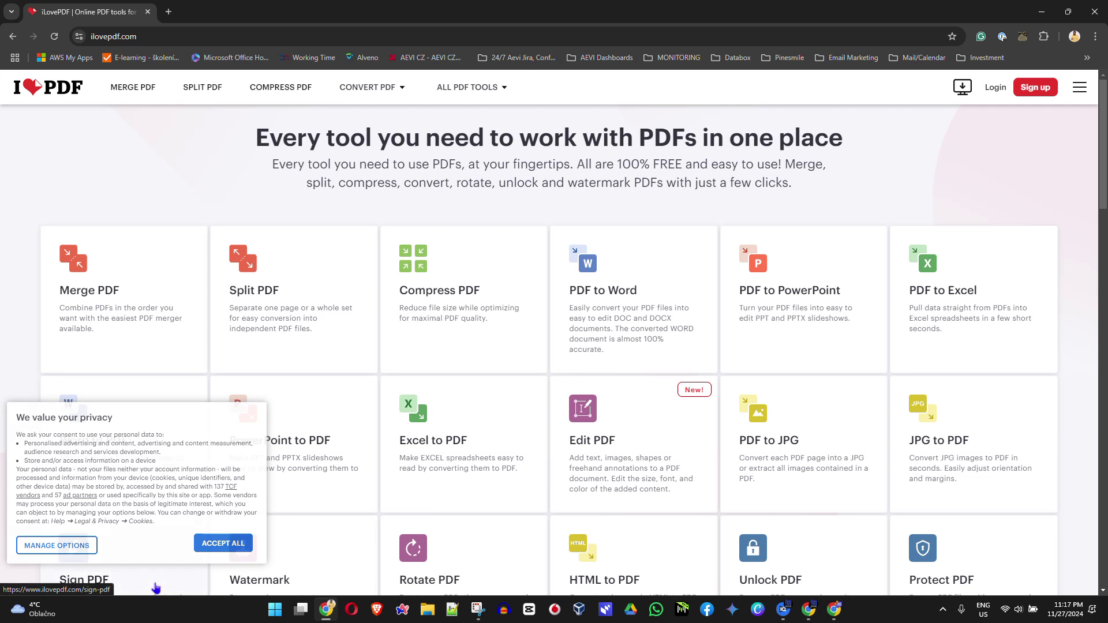
left_click(234, 545)
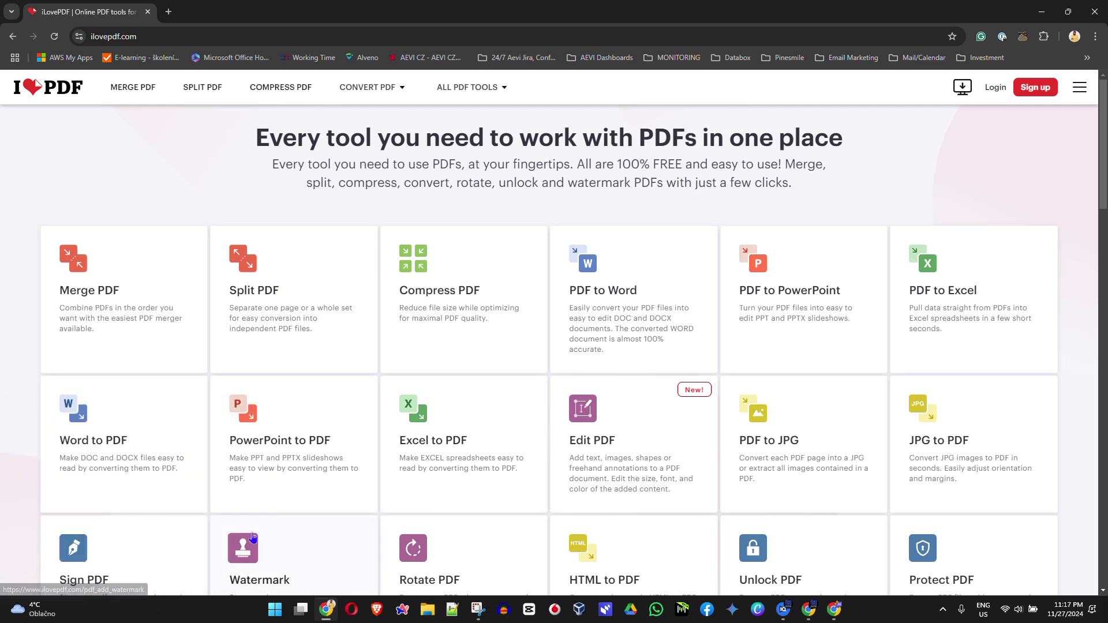
scroll(334, 394, "down", 3)
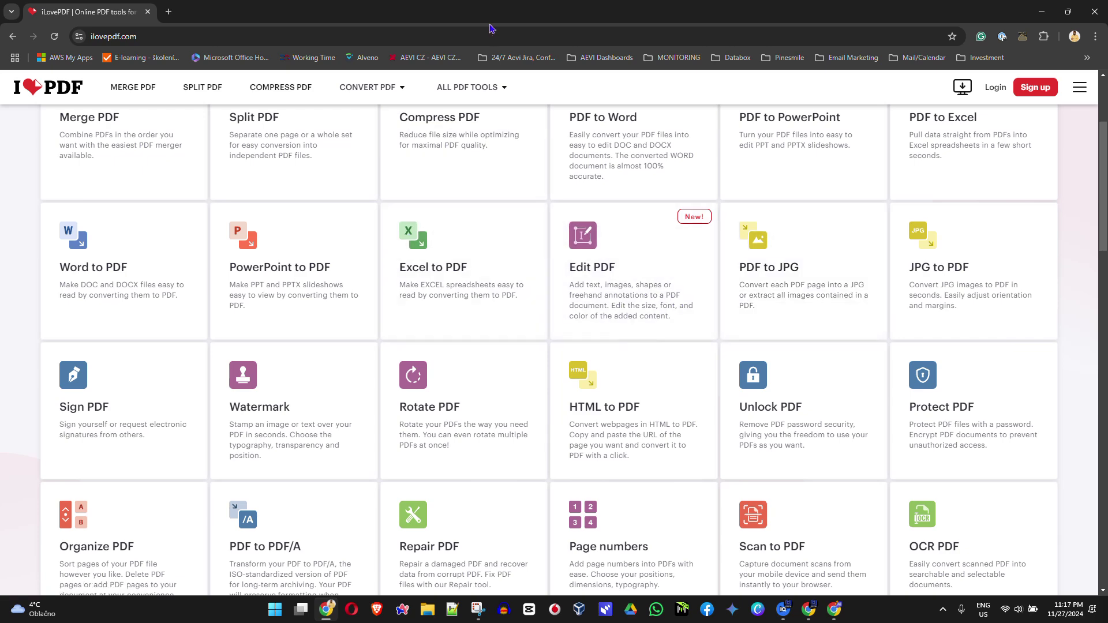
scroll(577, 231, "up", 3)
mouse_move(472, 86)
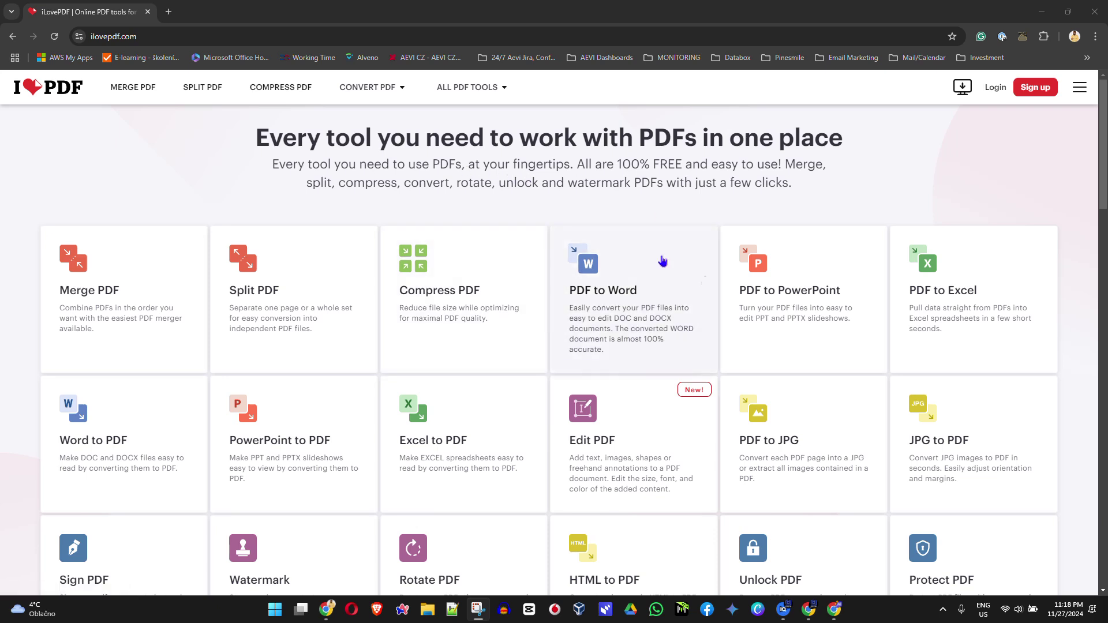
Step: Convert Doc6.pdf with PDF to Word without OCR and open the downloaded Doc6.docx
left_click(607, 292)
left_click(581, 250)
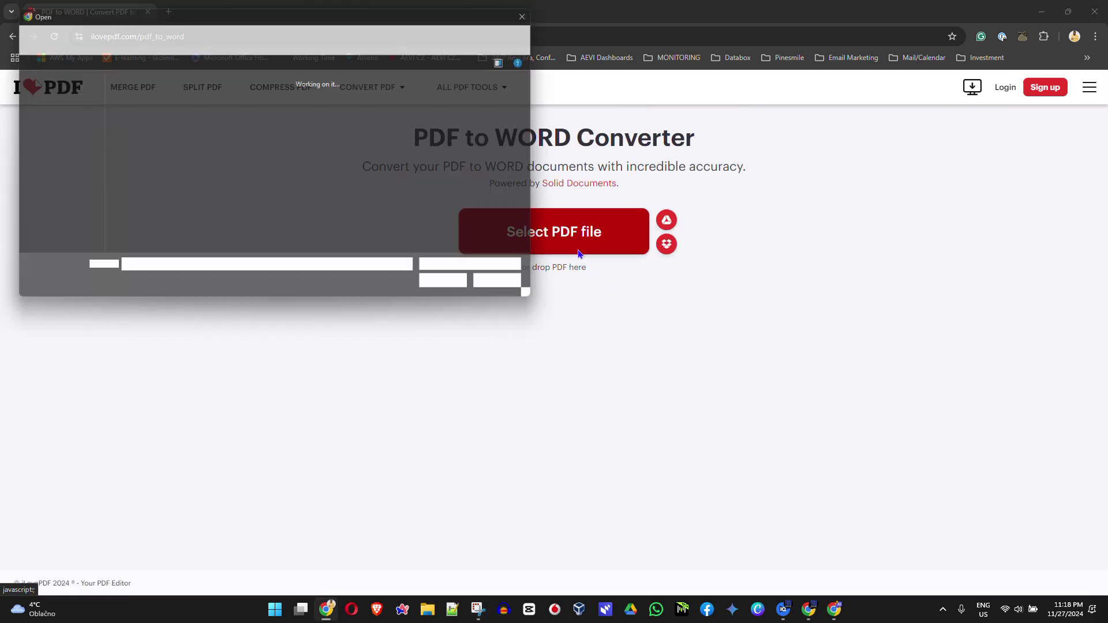
left_click(154, 120)
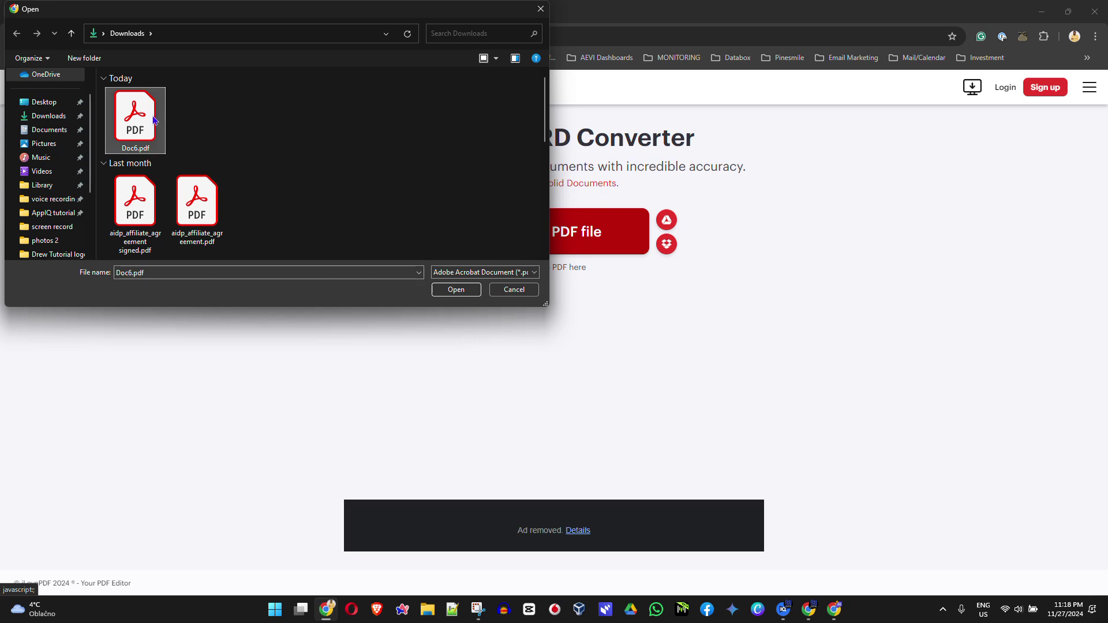
left_click(455, 290)
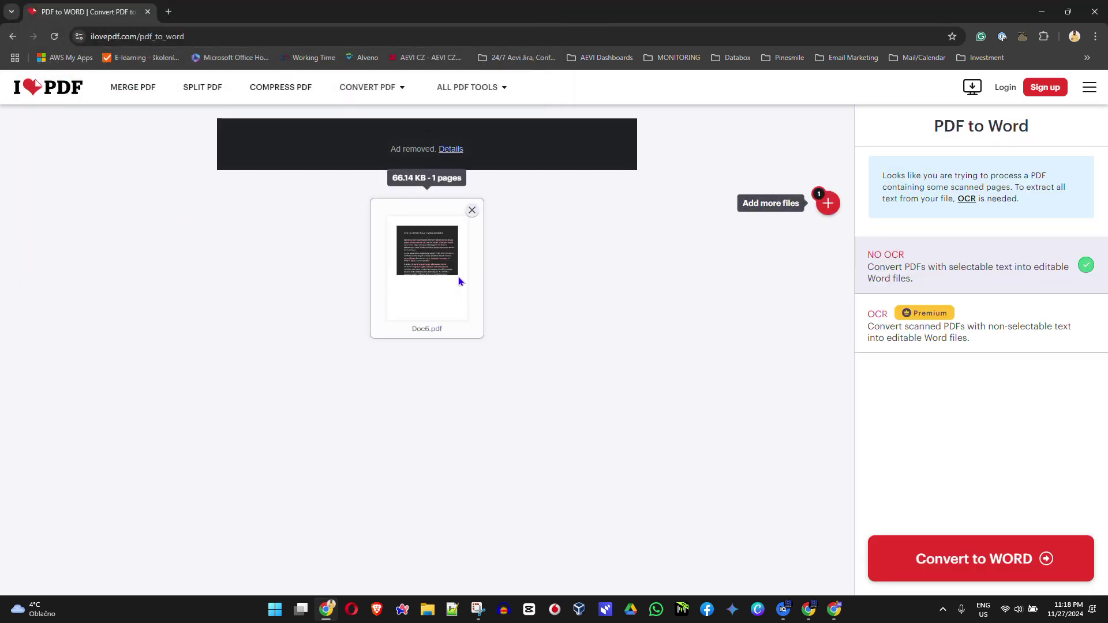
left_click(989, 569)
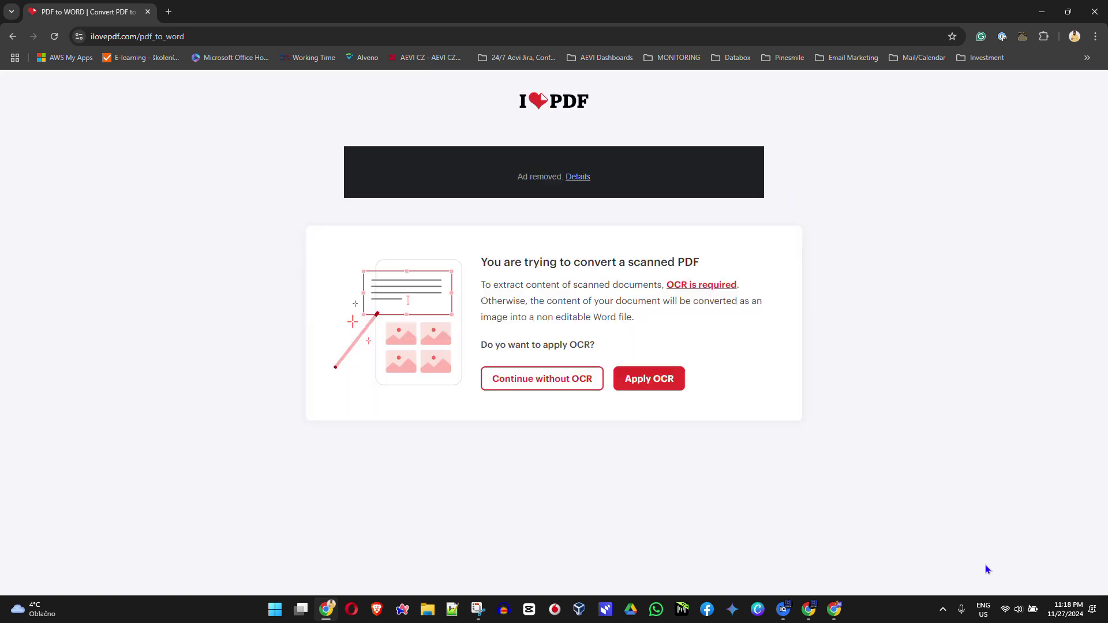
left_click(538, 384)
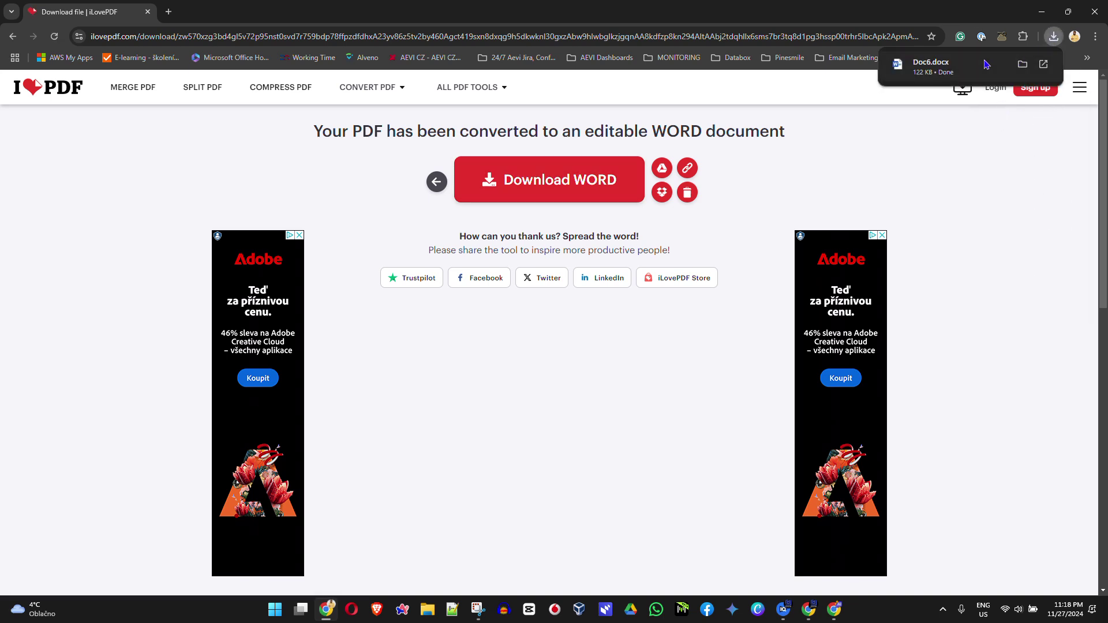
left_click(934, 64)
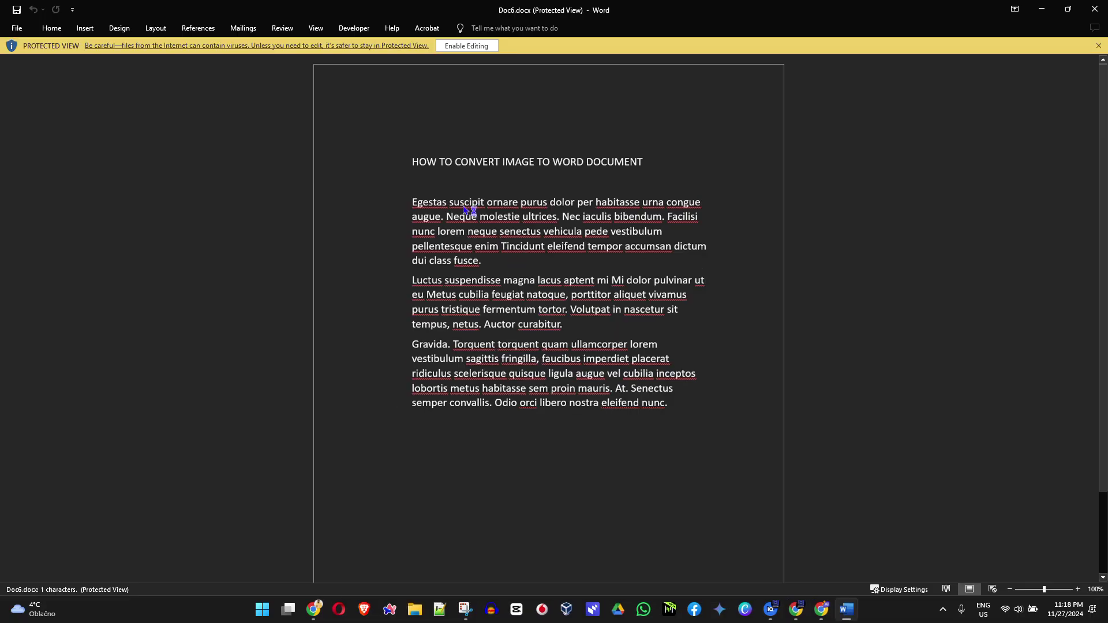
Step: Enable editing in Doc6.docx, check the page image's layout options, and delete the text frame
left_click(466, 47)
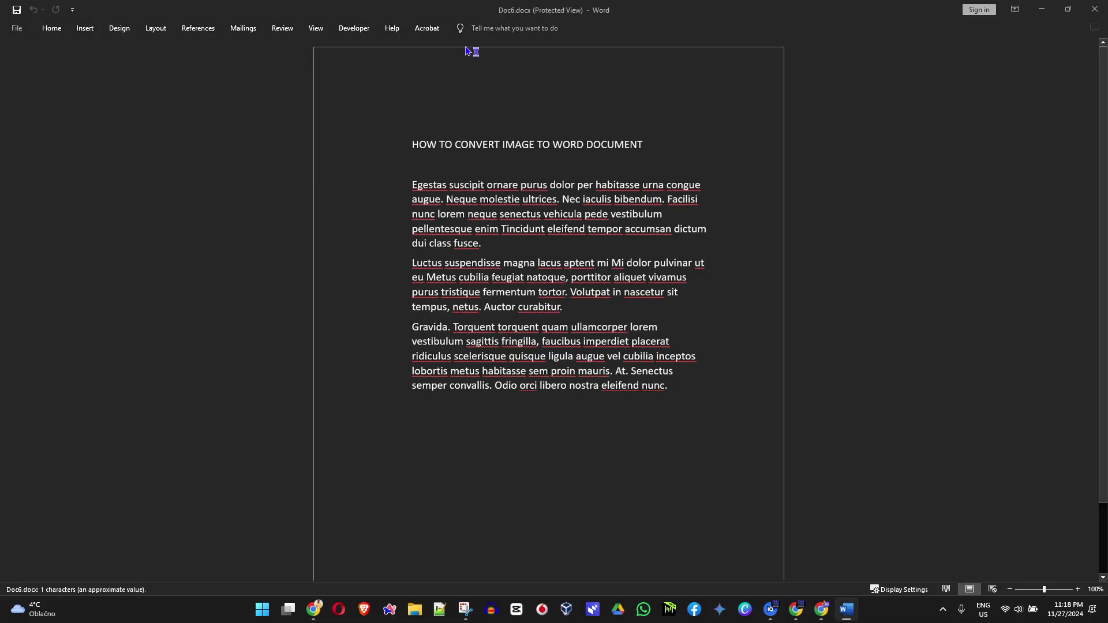
left_click(547, 309)
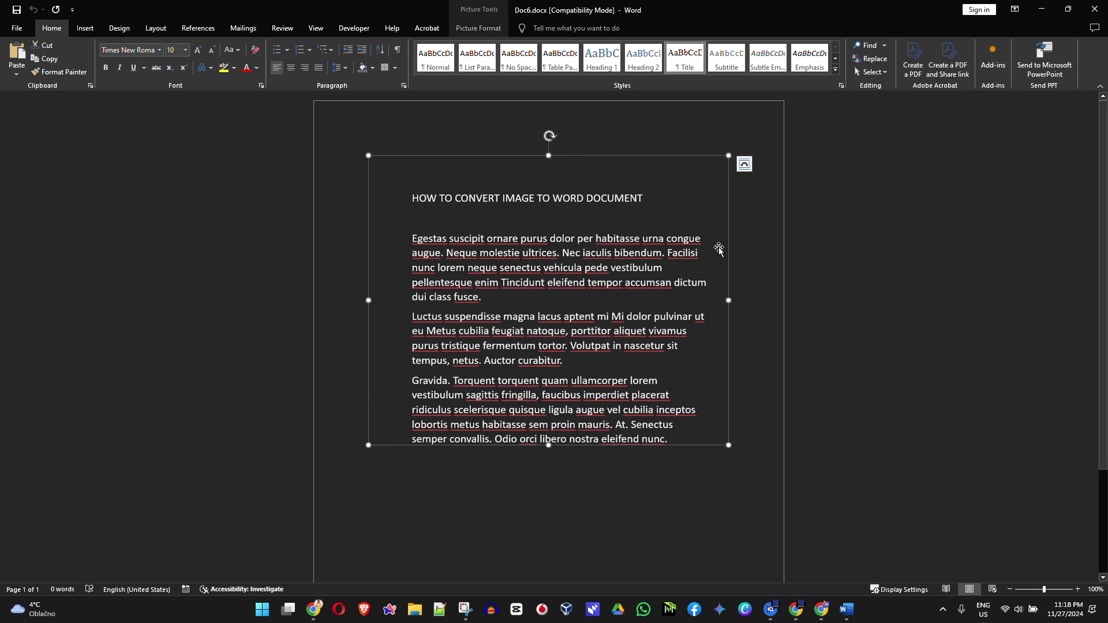
left_click(745, 166)
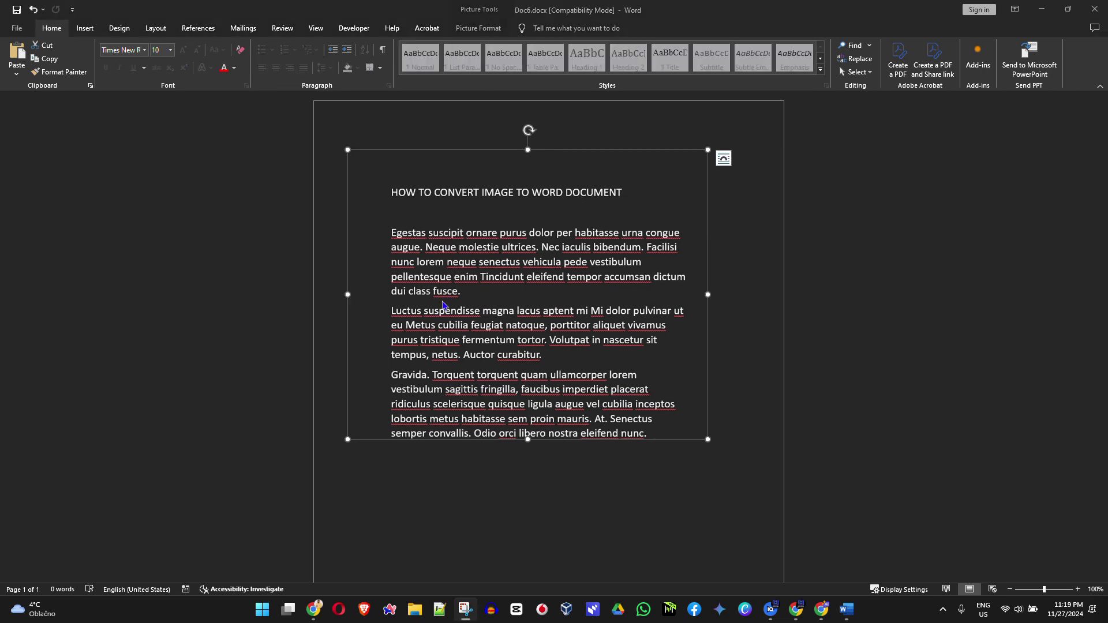
left_click(743, 558)
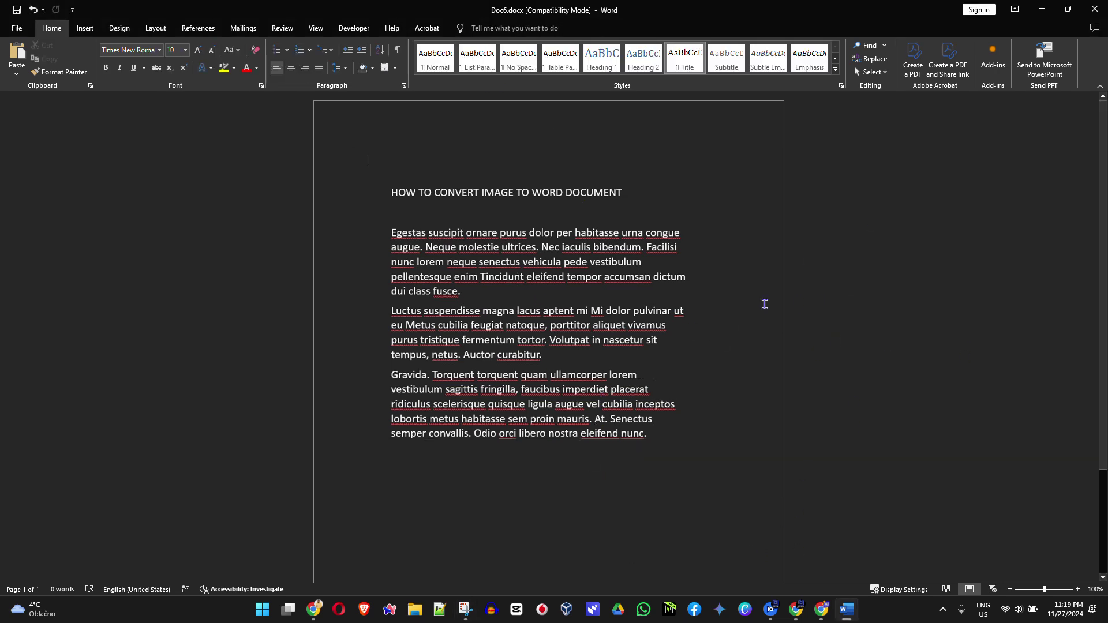
left_click(687, 237)
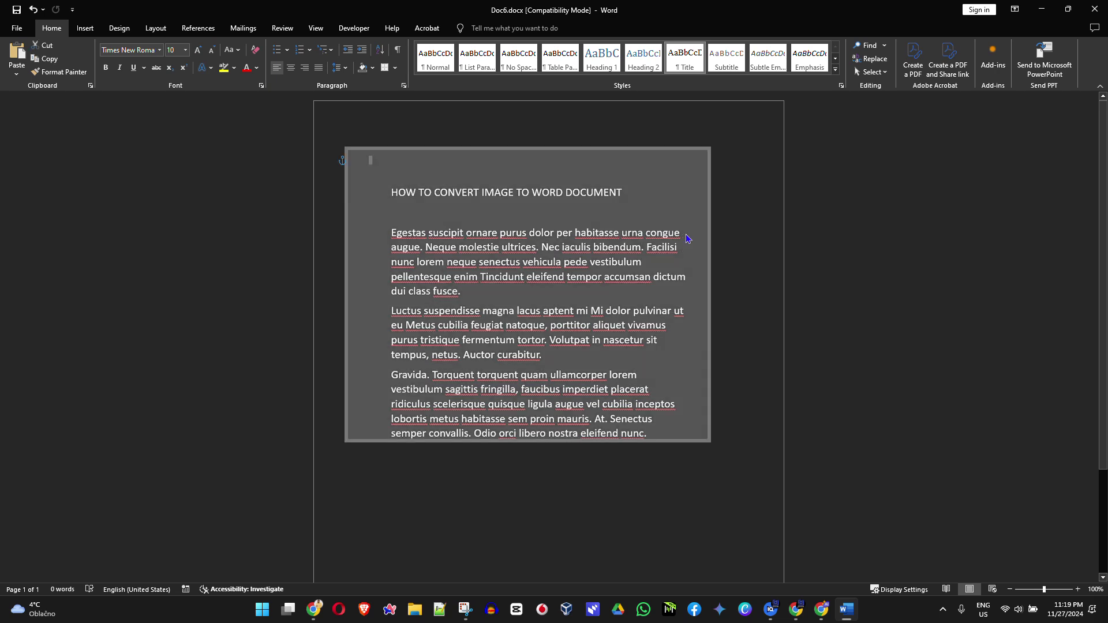
key("Delete")
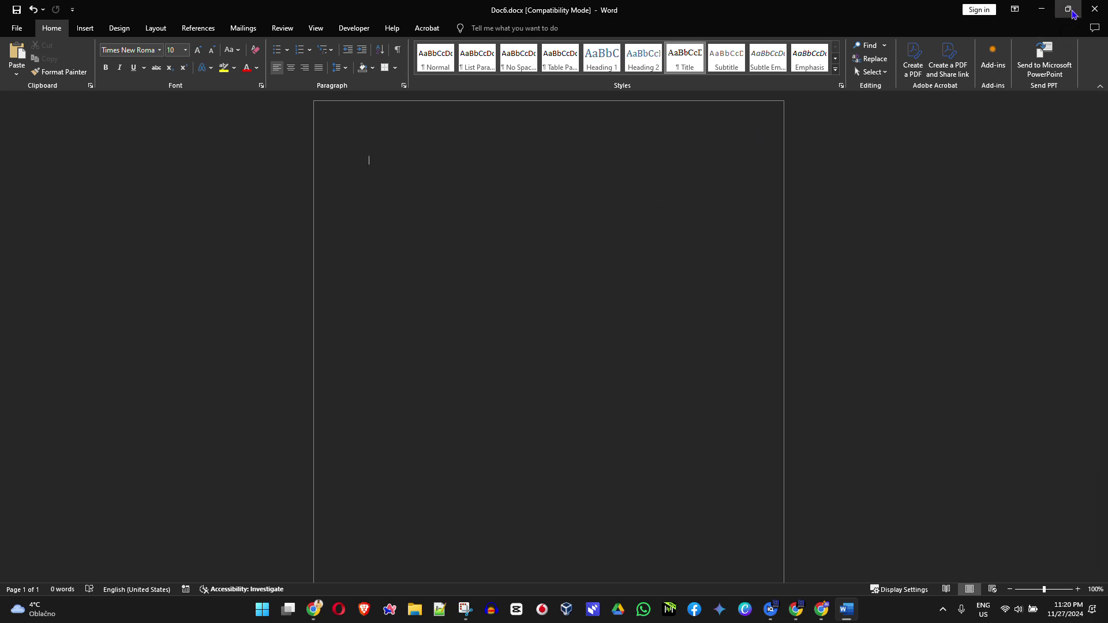
Step: Minimize Word and go to the Google homepage in Chrome
left_click(1045, 12)
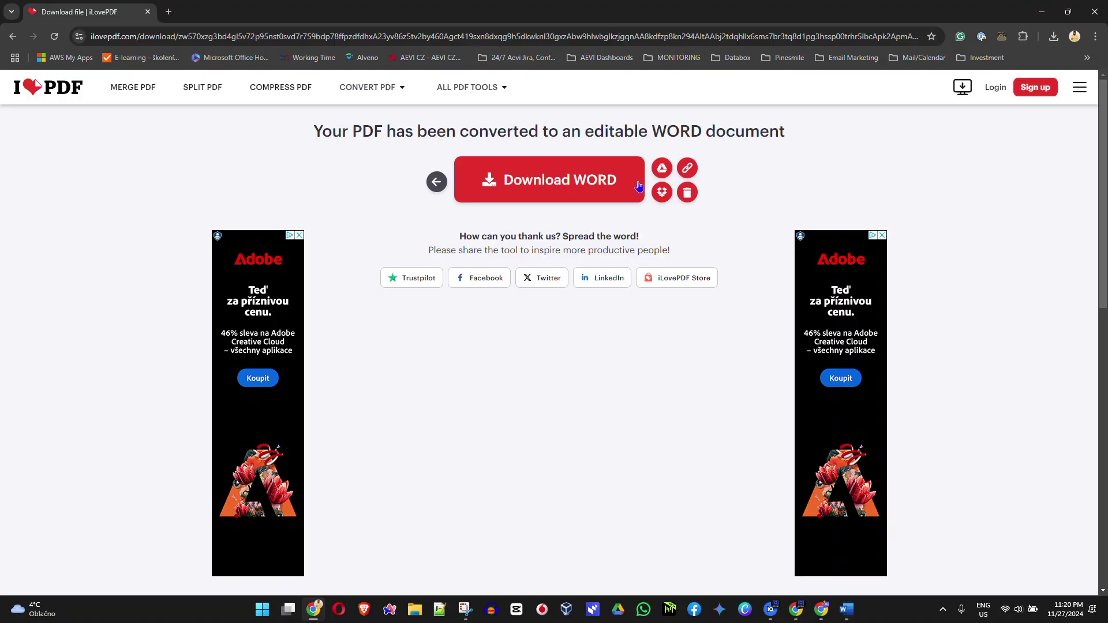
left_click(172, 37)
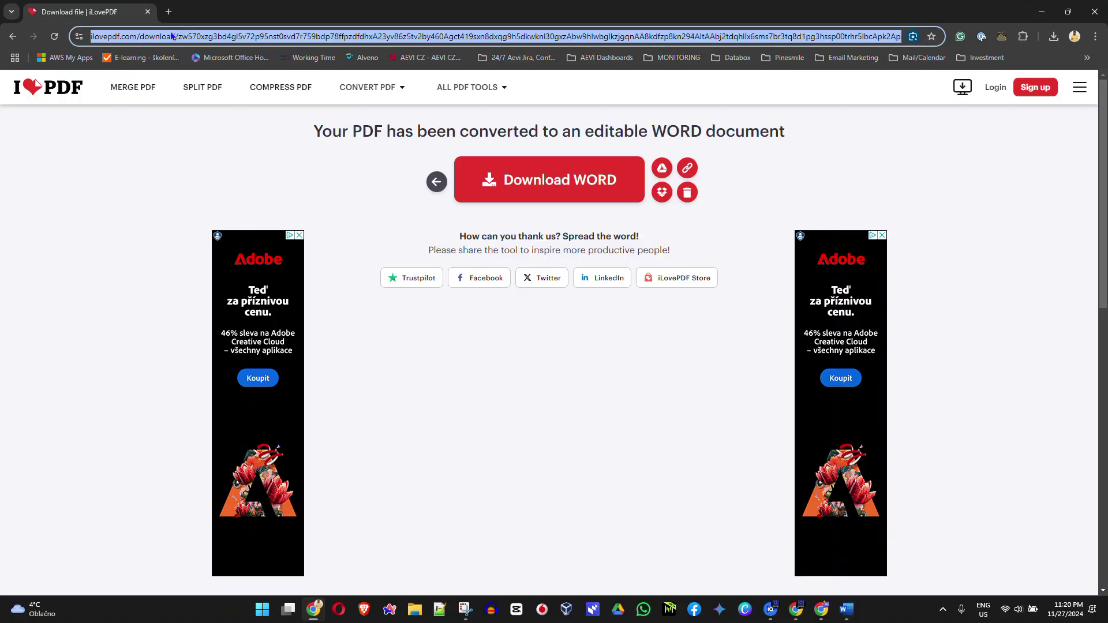
type("google.com")
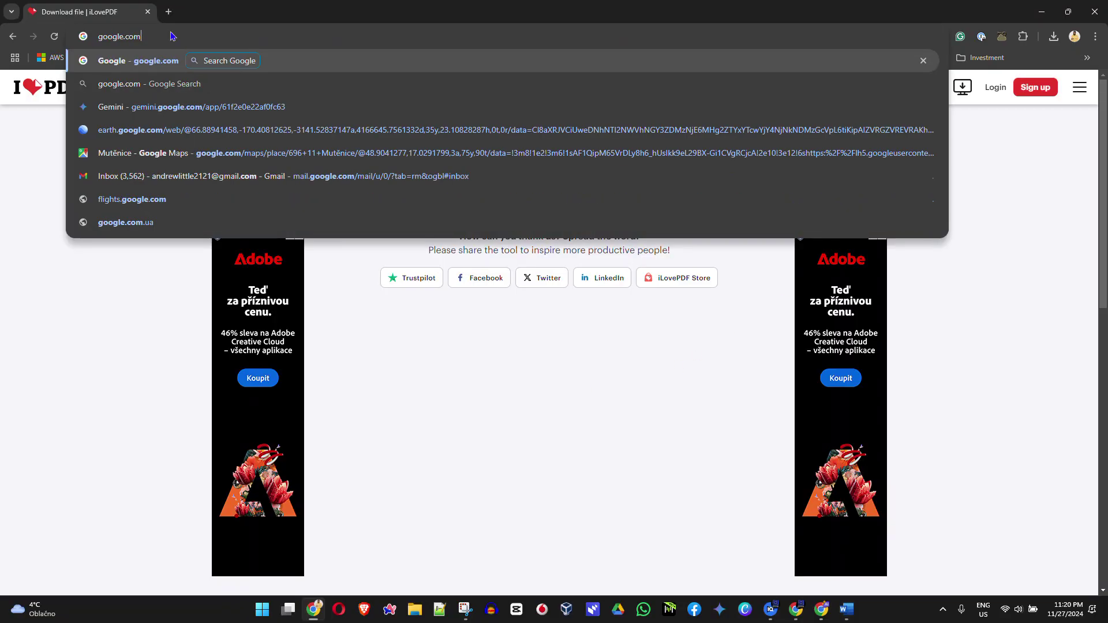
key("Return")
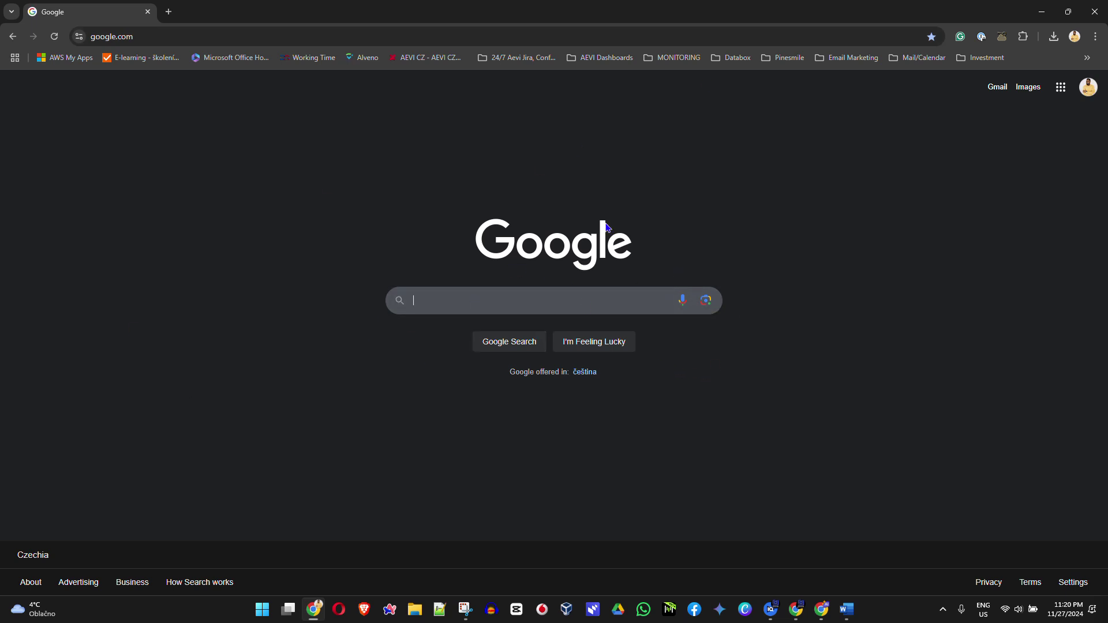
Step: Upload dmmy text.png from Downloads to Google's search by image
left_click(706, 307)
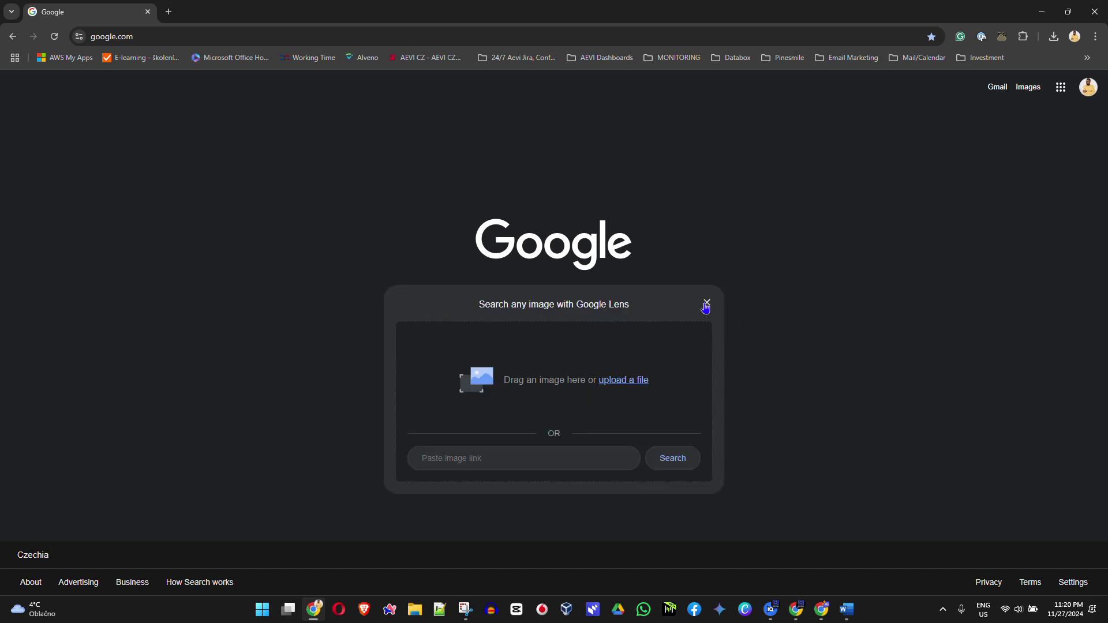
left_click(626, 386)
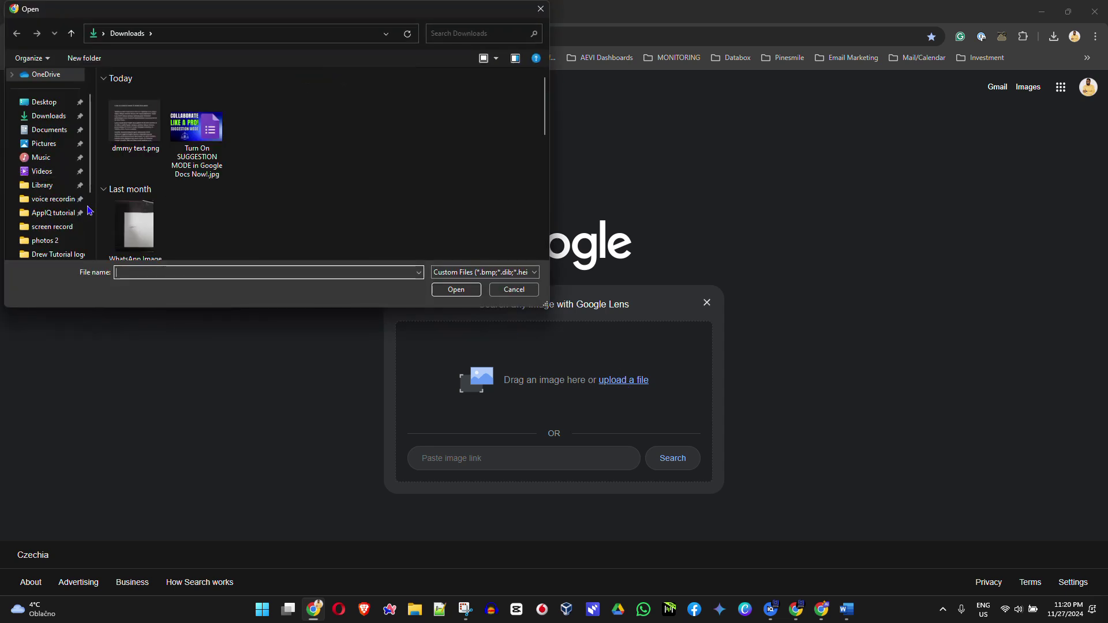
left_click(128, 125)
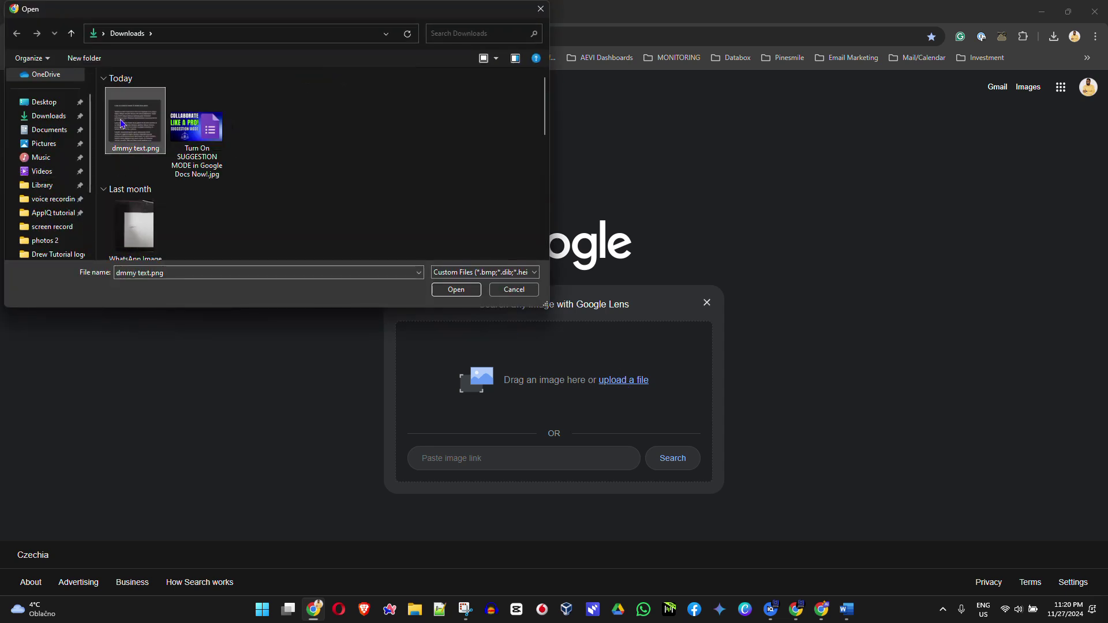
left_click(456, 290)
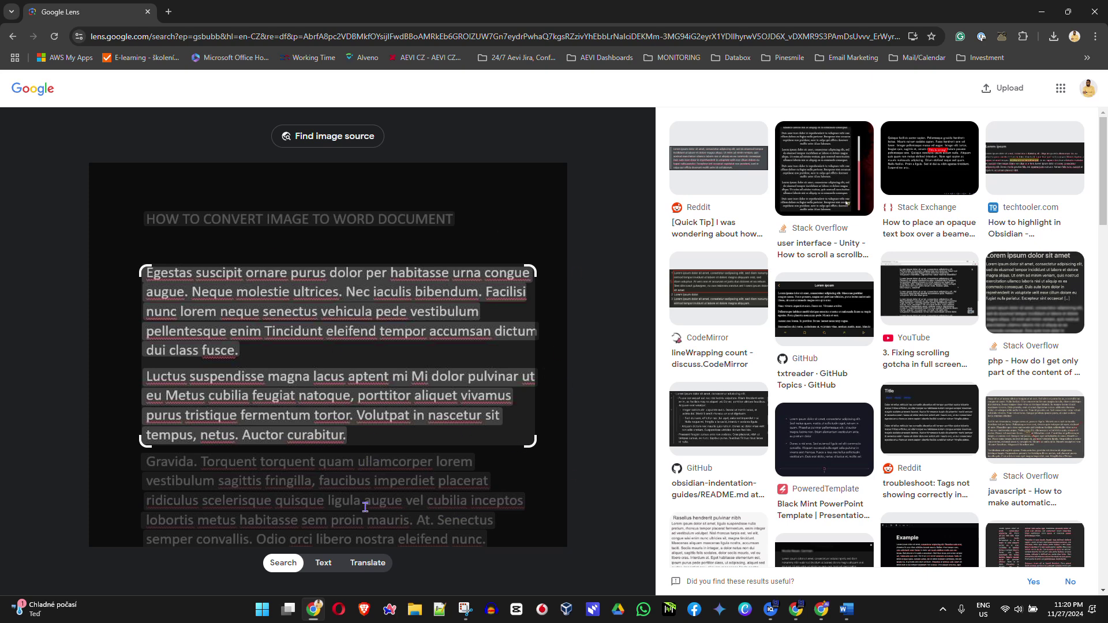
Step: Copy all text Lens recognised in dmmy text.png and bring Doc6.docx forward in Word
left_click(325, 569)
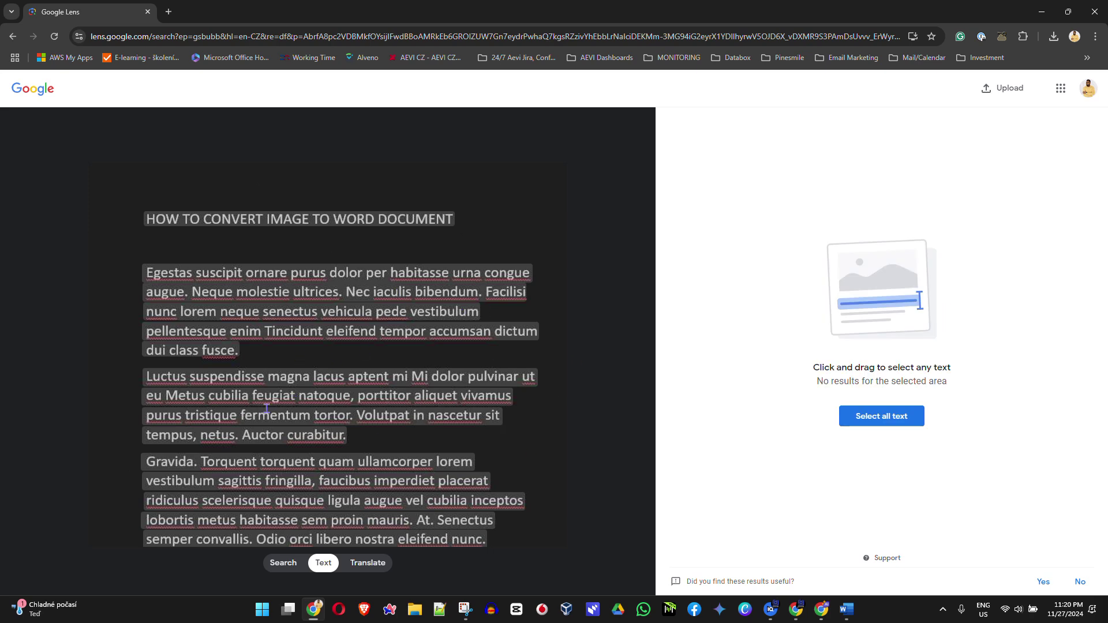
left_click(882, 416)
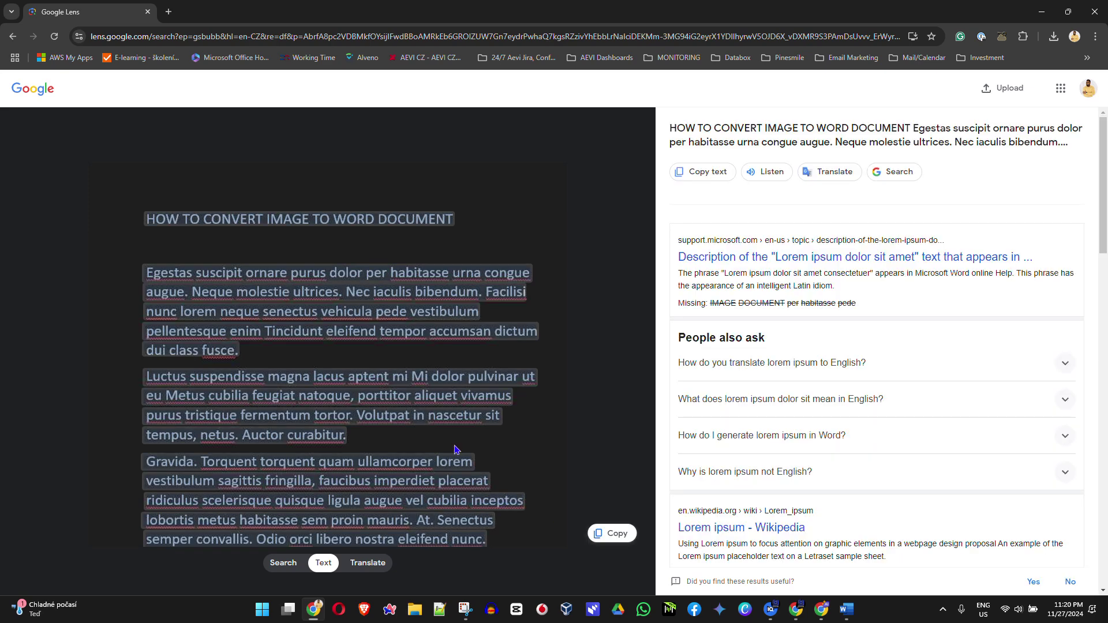
left_click(612, 534)
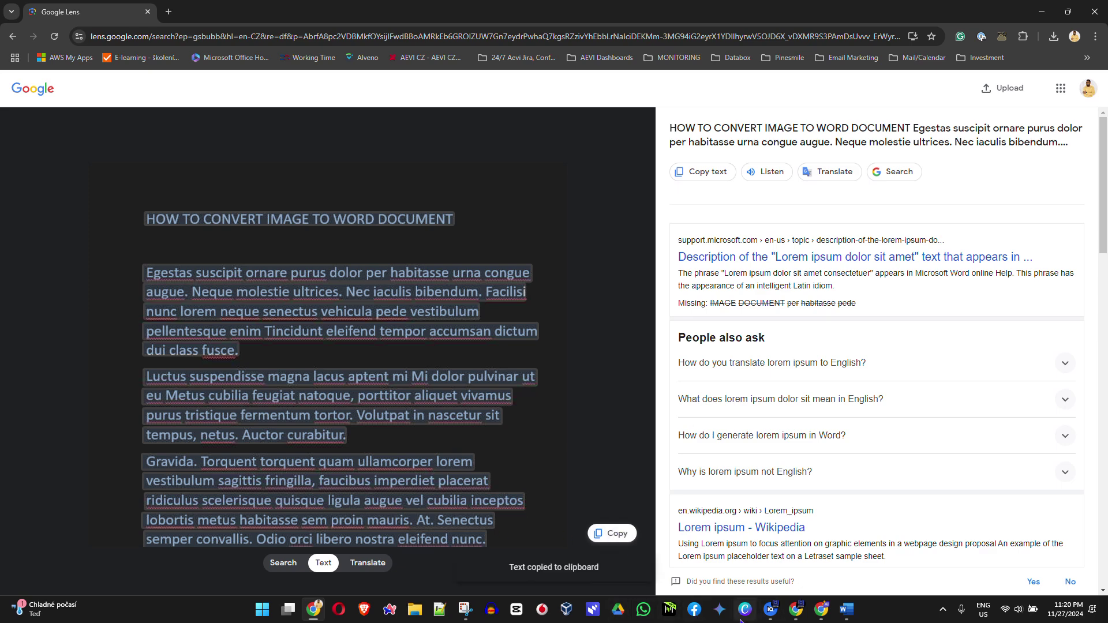
mouse_move(849, 615)
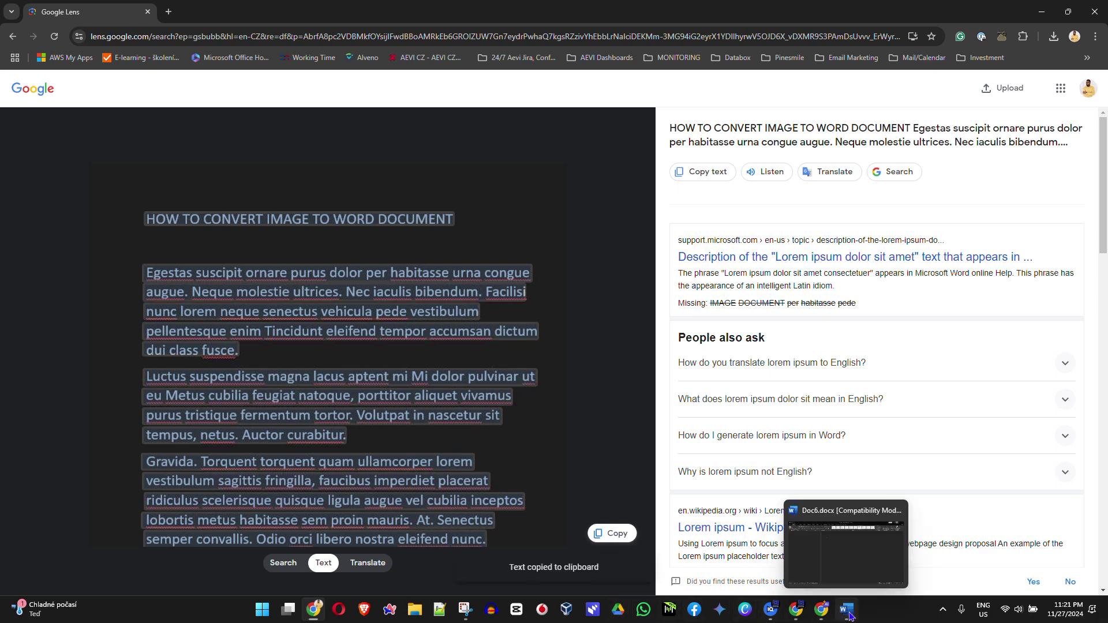
left_click(850, 617)
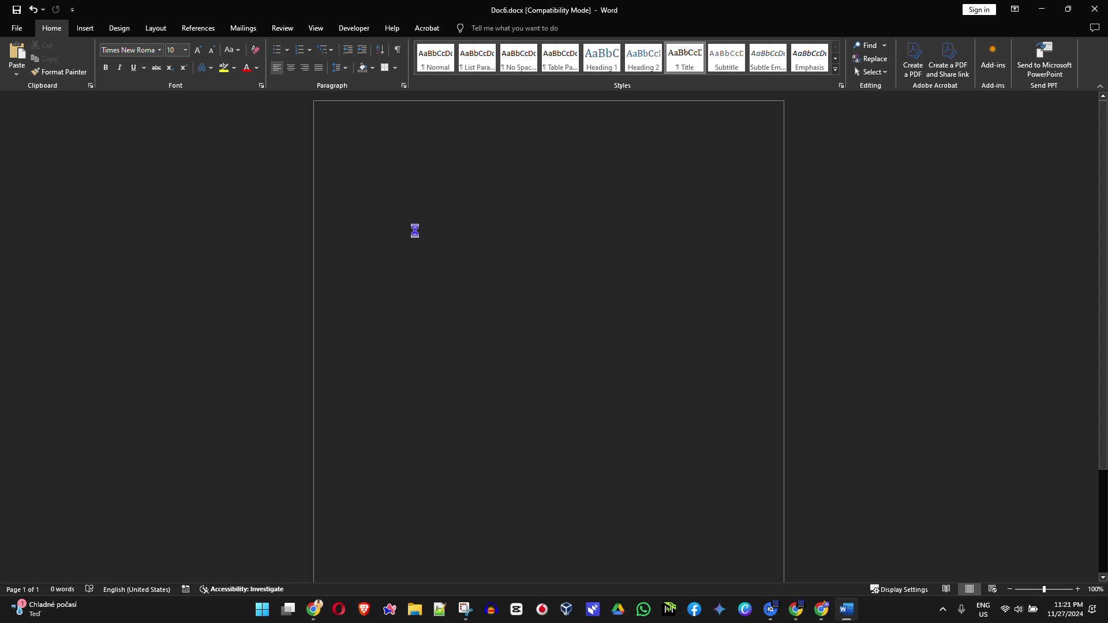
Step: Paste the recognised text and set the three body paragraphs to 18 pt
key("ctrl+v")
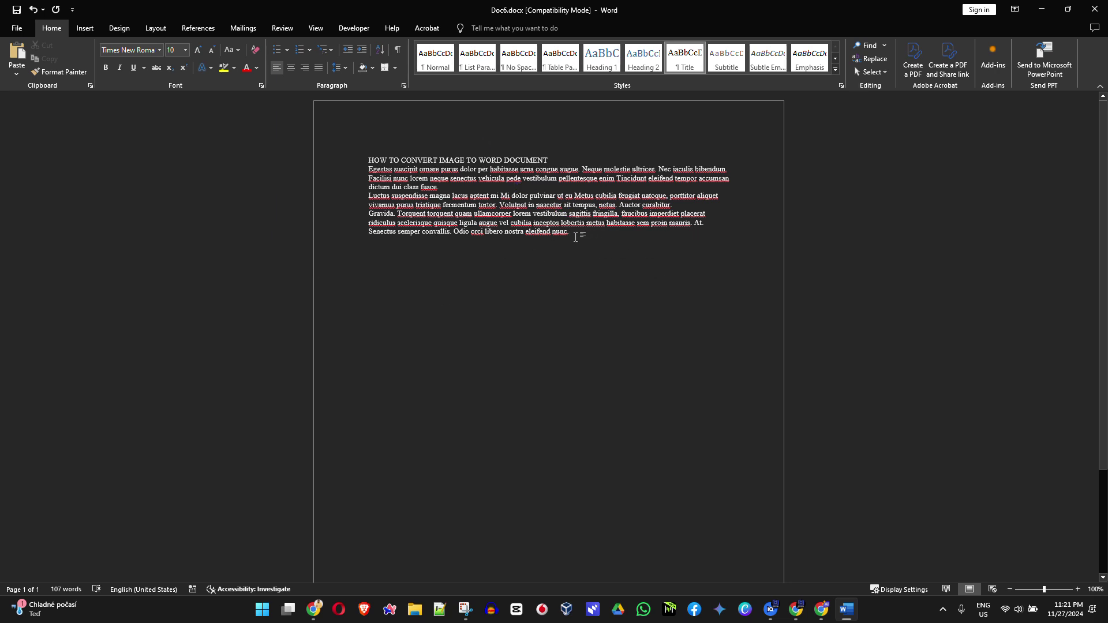
left_click_drag(575, 235, 361, 170)
left_click(186, 51)
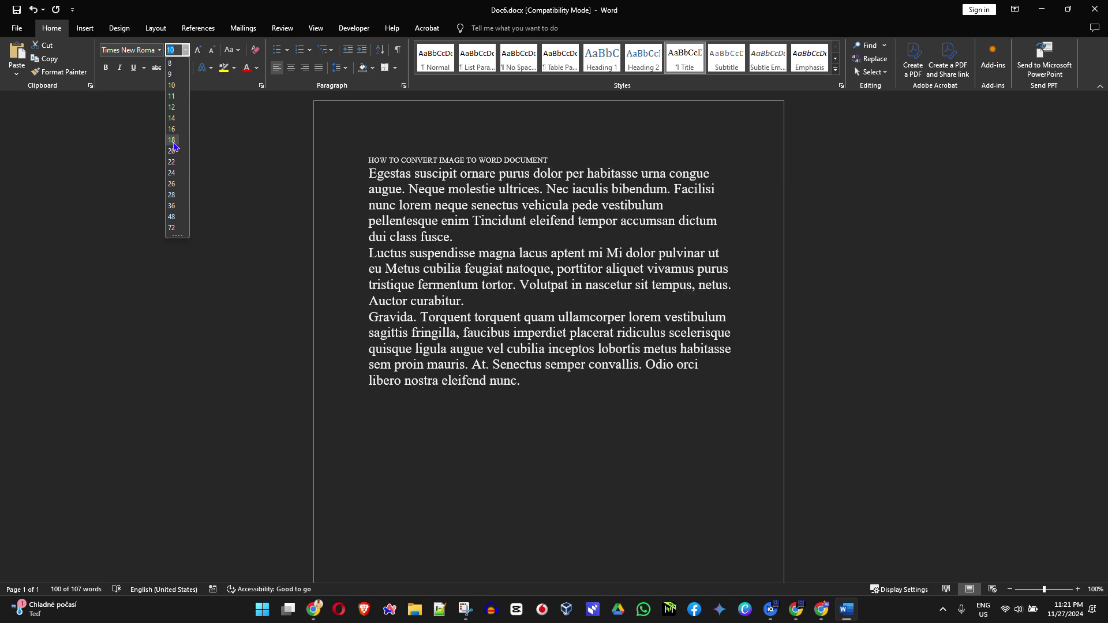
left_click(173, 143)
Step: Set the heading to 16 pt and add a blank line after it
left_click_drag(551, 160, 357, 158)
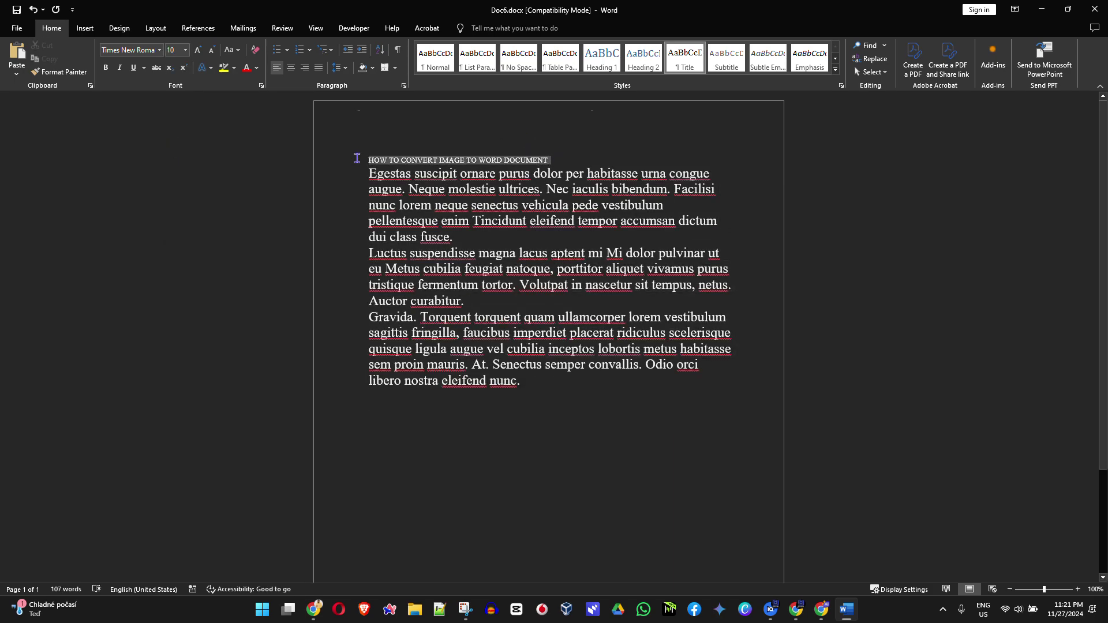
left_click(184, 52)
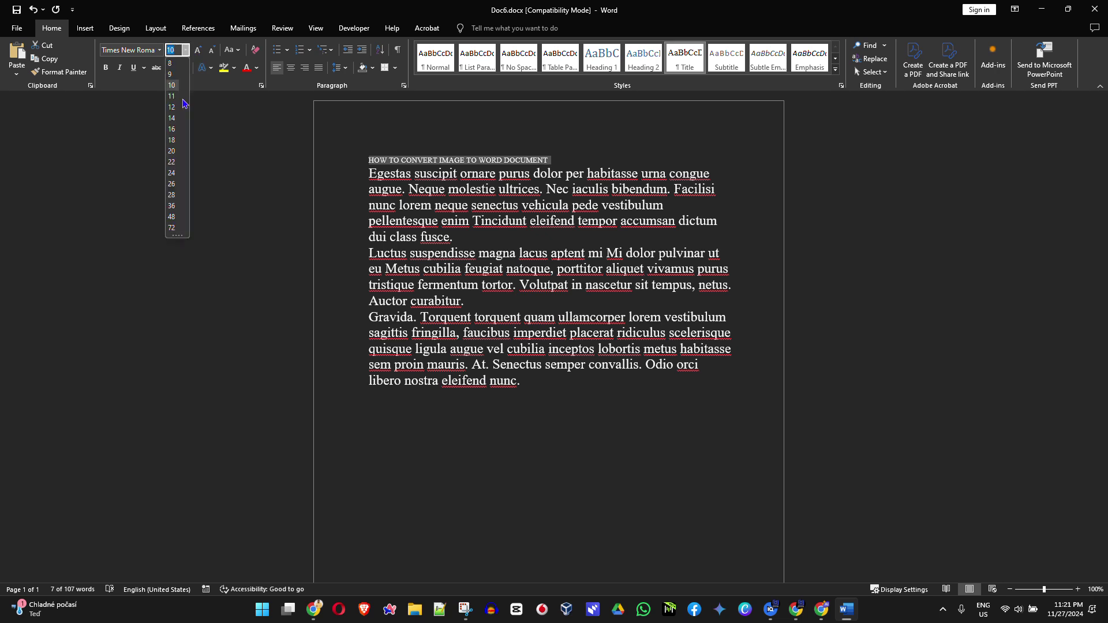
left_click(172, 130)
left_click(674, 162)
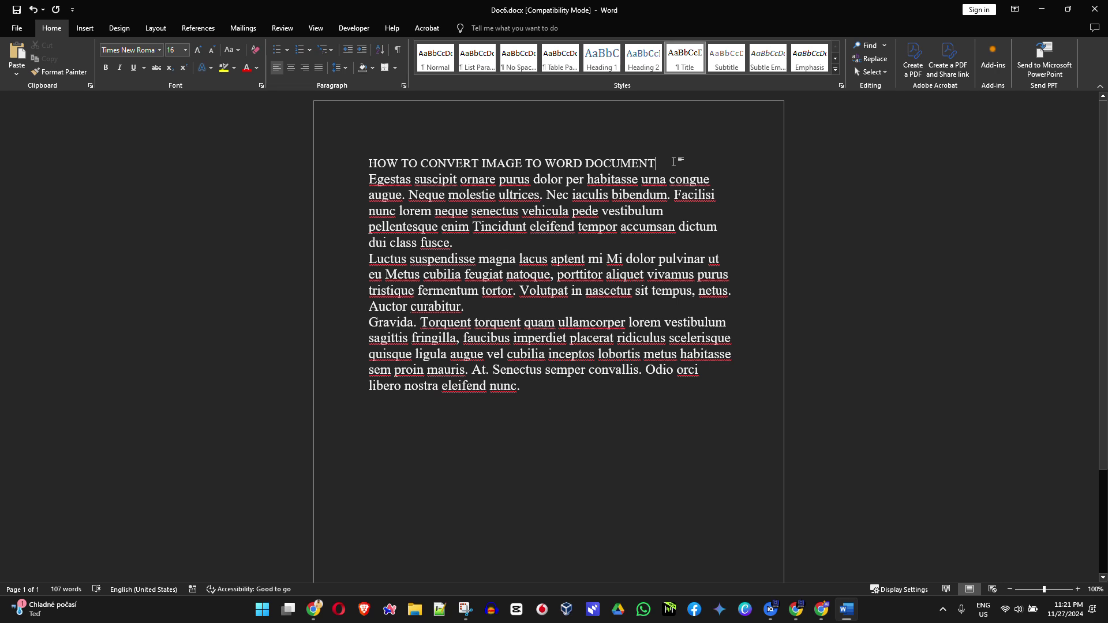
key("Return")
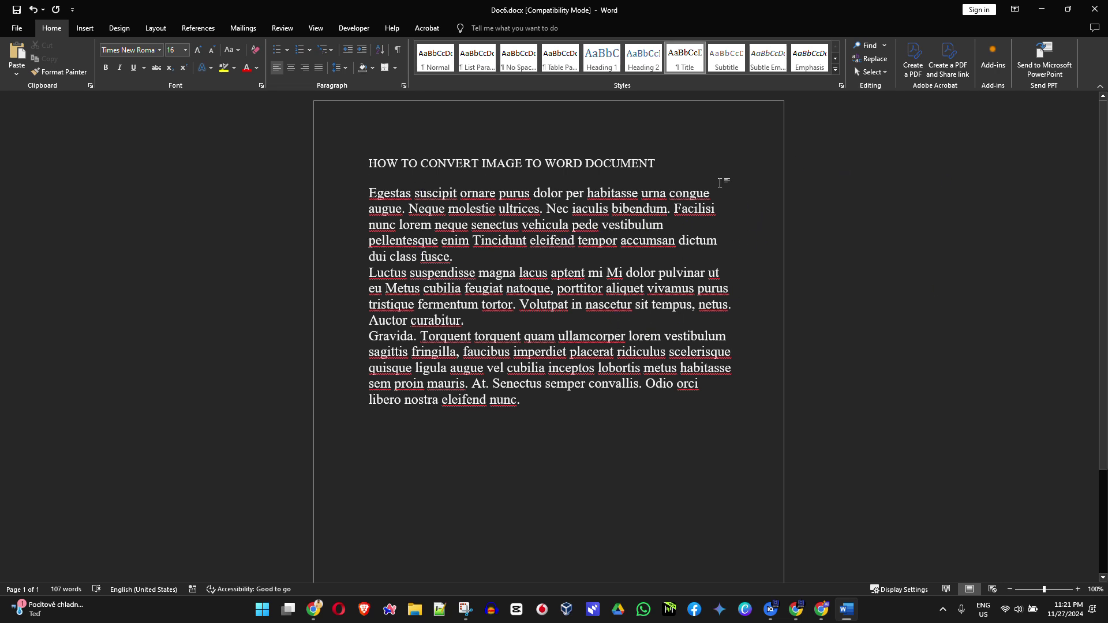
Step: Save Doc6.docx and open the Downloads folder in File Explorer
left_click(17, 29)
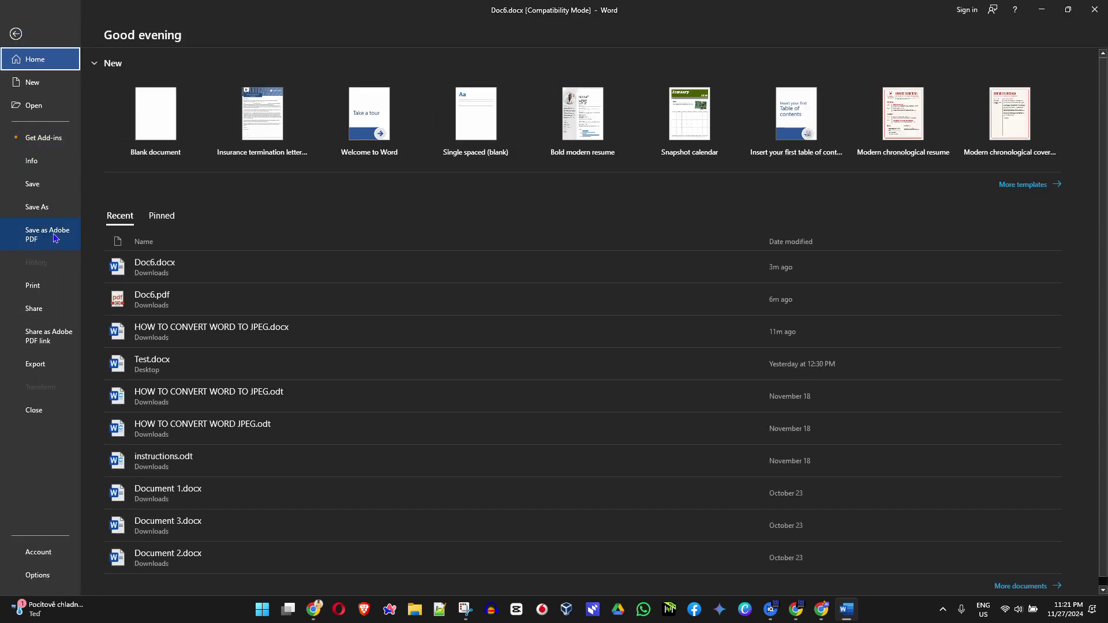
left_click(41, 186)
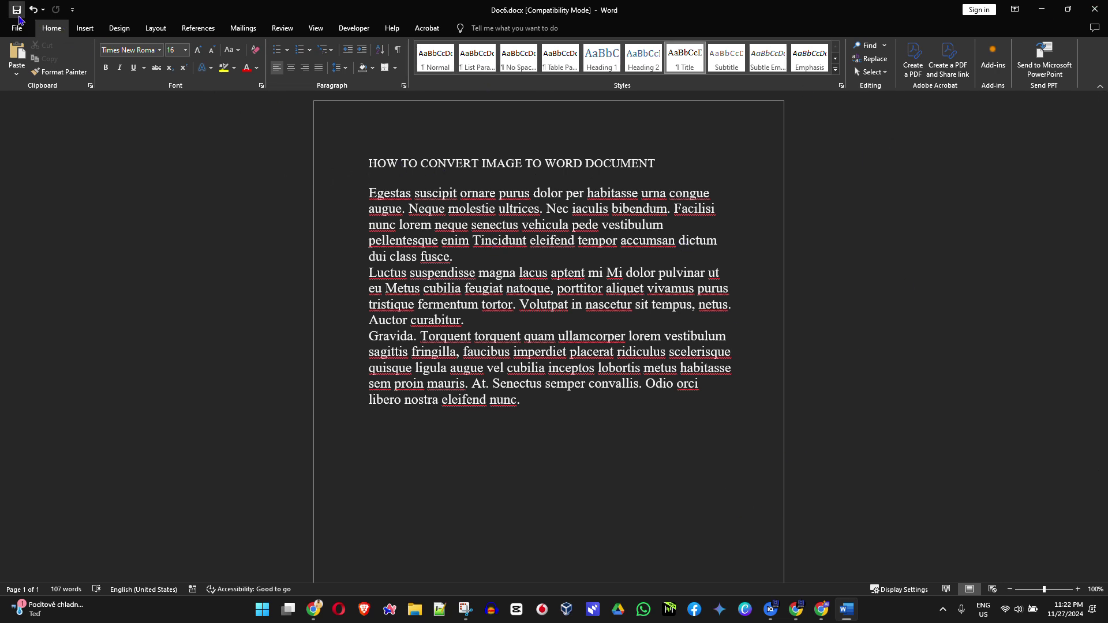
left_click(415, 610)
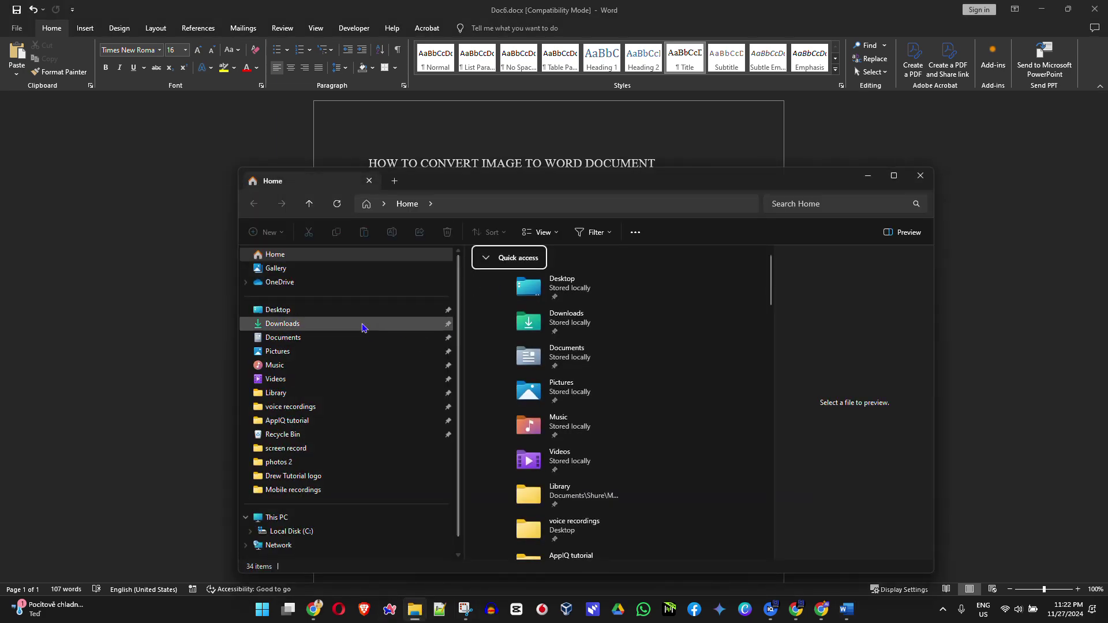
left_click(300, 325)
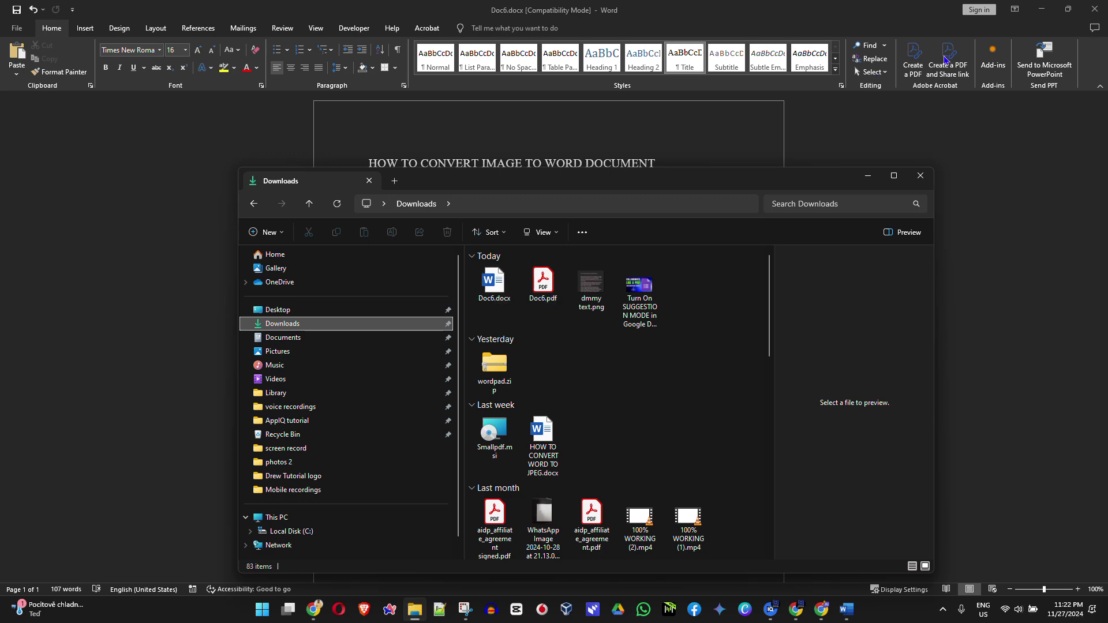
Step: Close Word, reopen Doc6.docx from Downloads, and select the body text to check it
left_click(1095, 15)
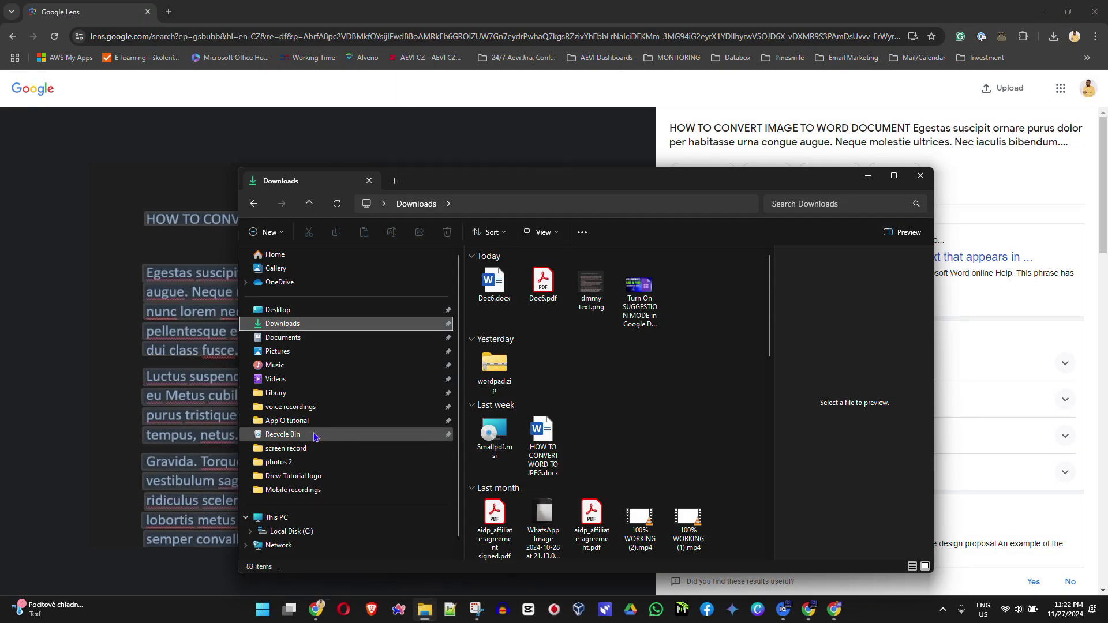
double_click(502, 281)
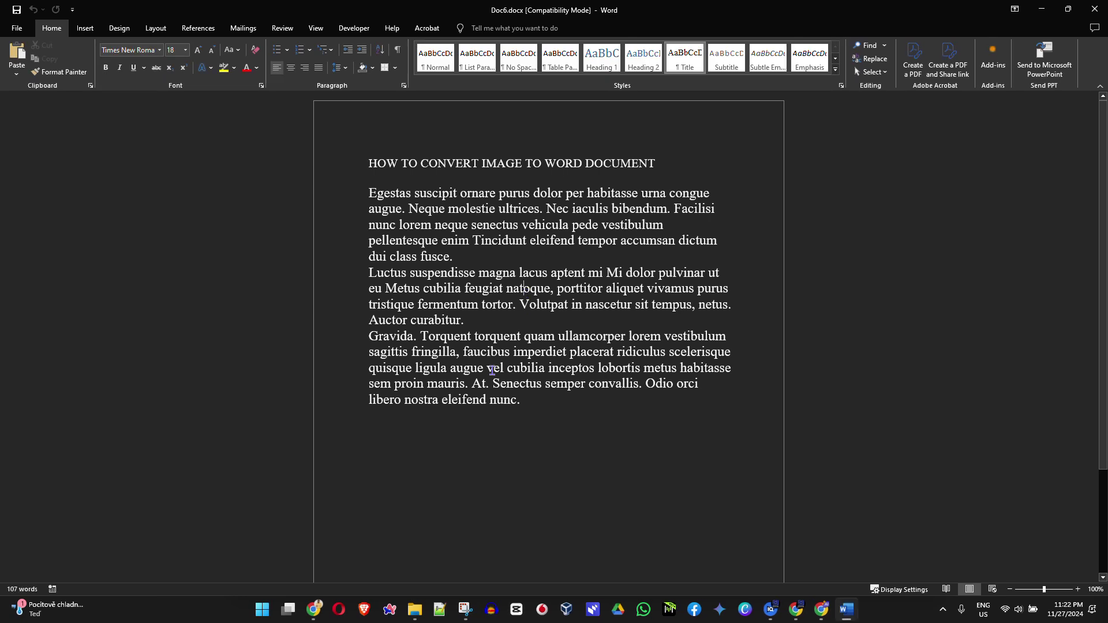
left_click_drag(732, 354, 461, 192)
left_click_drag(523, 399, 472, 225)
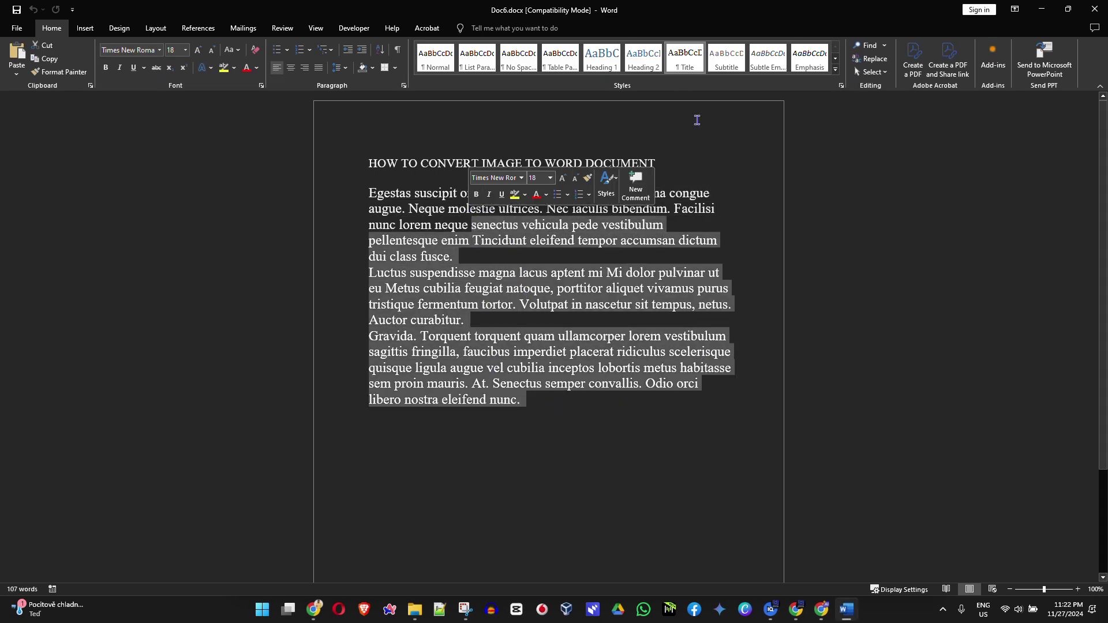